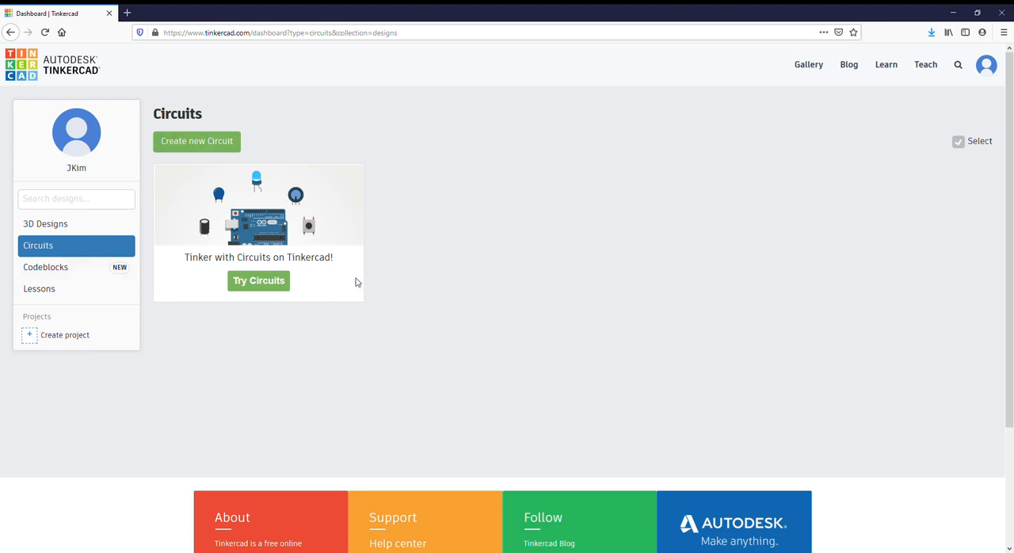
- Create a new circuit in the Circuits section of the dashboard
left_click(47, 223)
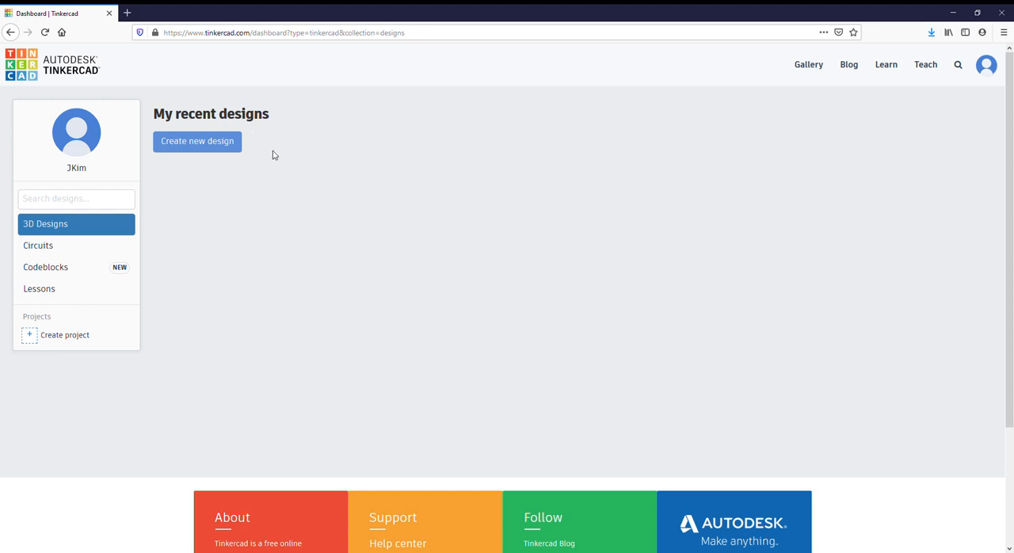
left_click(47, 251)
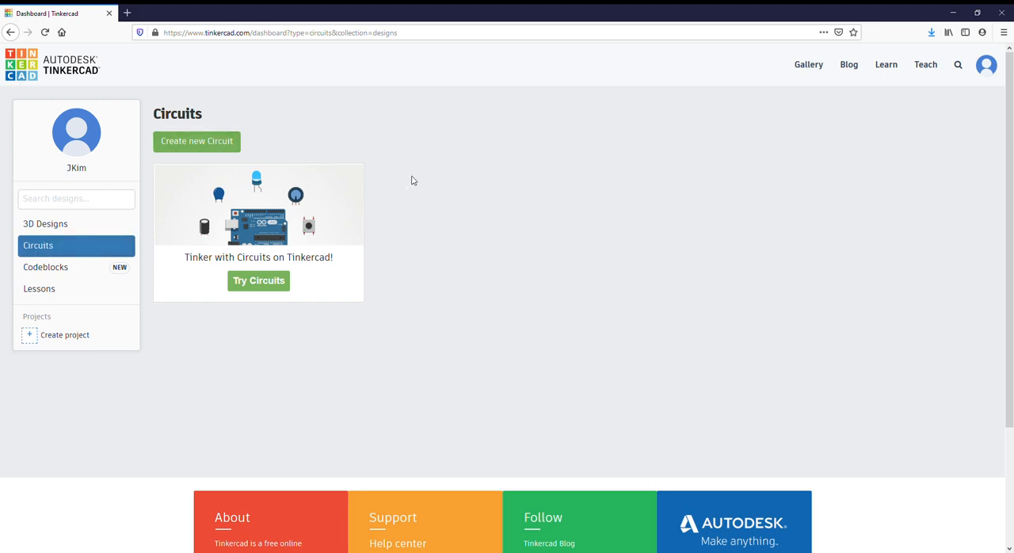
left_click(193, 143)
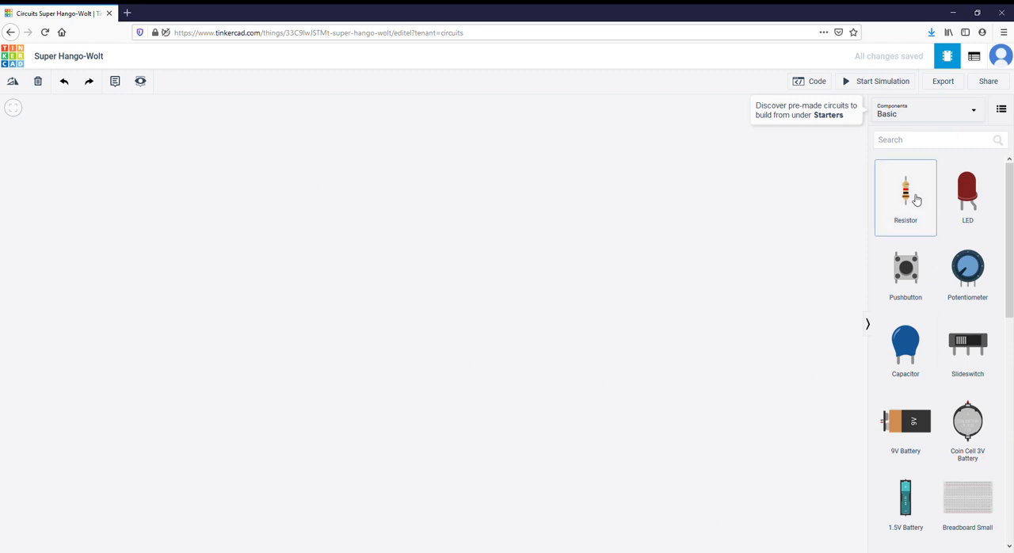
- Place a resistor, a pushbutton and an LED on the empty workplane
left_click_drag(917, 200, 595, 140)
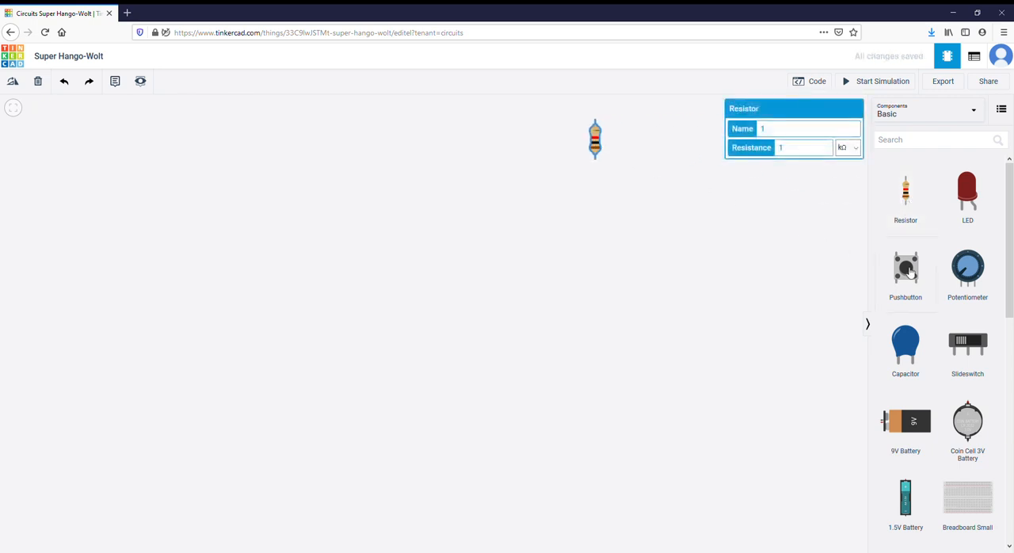
left_click_drag(906, 267, 684, 147)
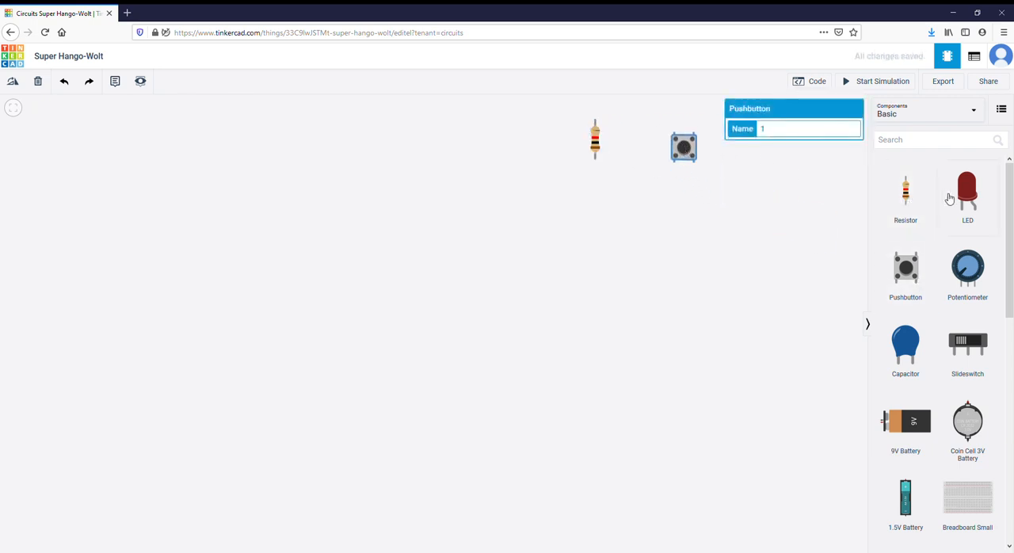
left_click_drag(950, 198, 757, 181)
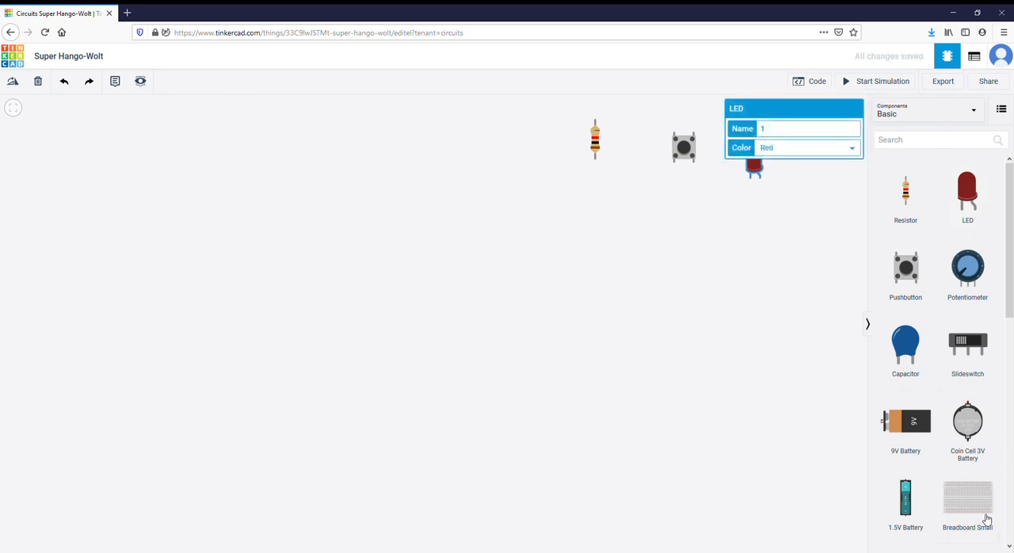
- Place a small breadboard, shift it away from the loose components, and move the resistor off it to beside the pushbutton
left_click_drag(986, 519, 502, 143)
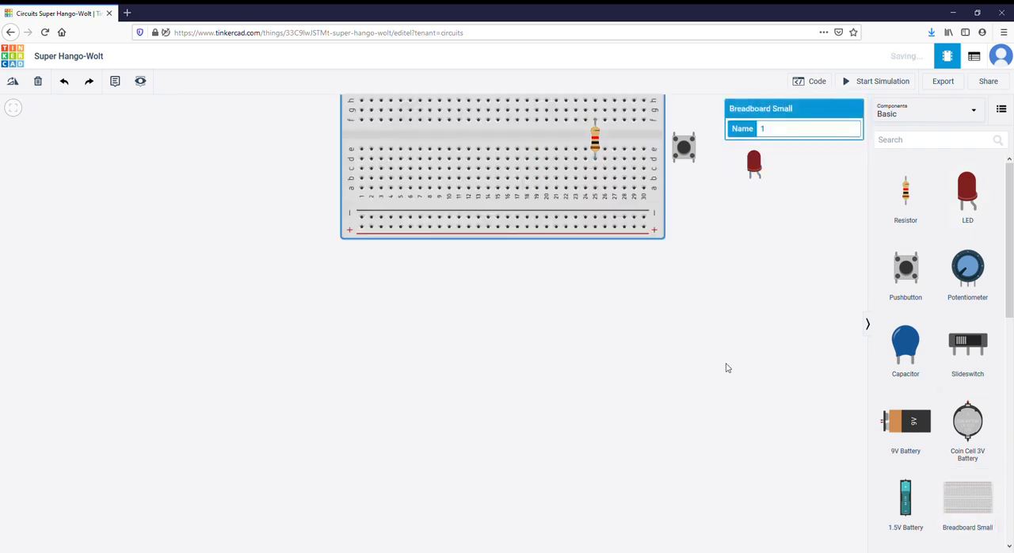
left_click(498, 159)
key("Escape")
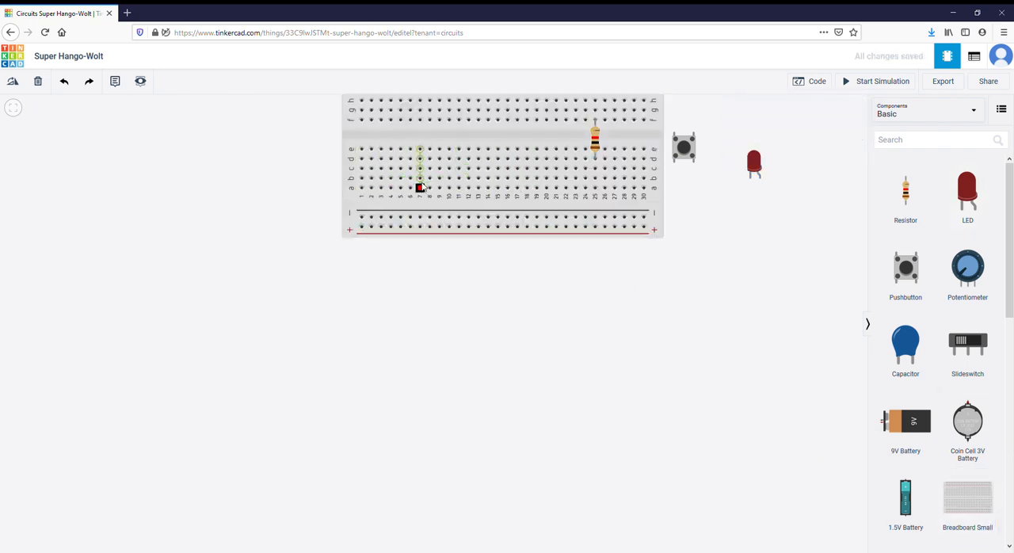
left_click_drag(353, 135, 107, 186)
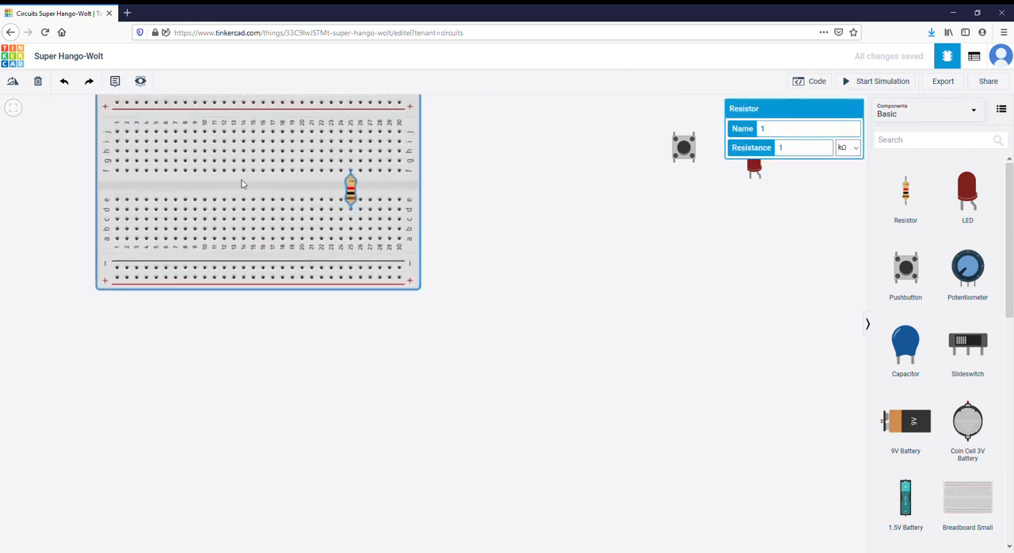
left_click_drag(351, 190, 655, 174)
- Place an Arduino Uno R3 below the loose components, near the breadboard
scroll(986, 457, "down", 1)
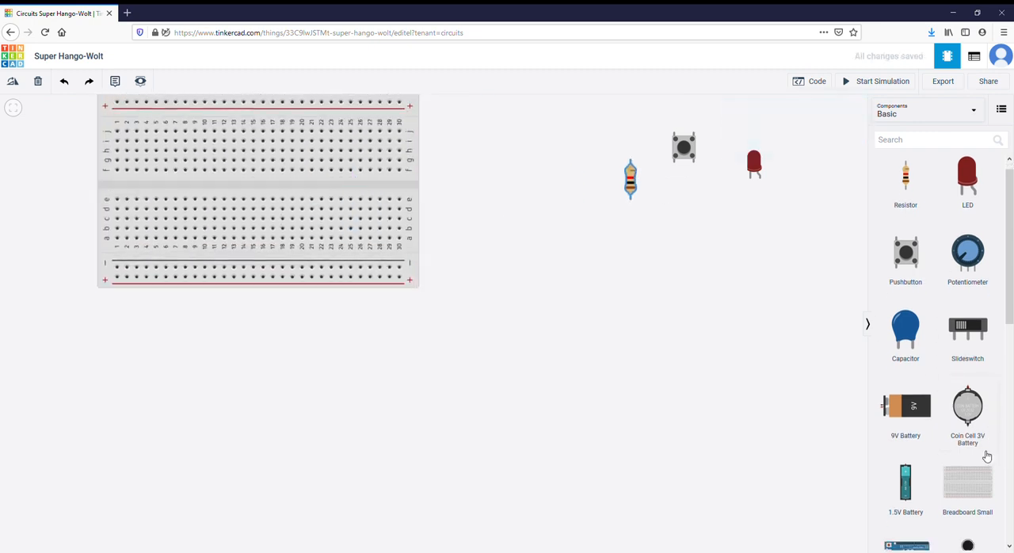
scroll(987, 457, "down", 3)
left_click(904, 293)
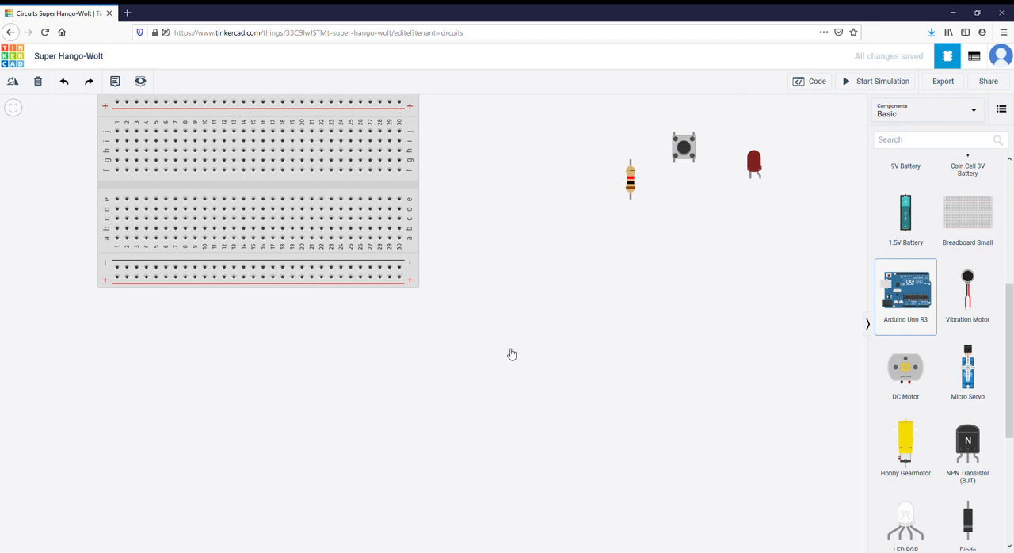
left_click(549, 366)
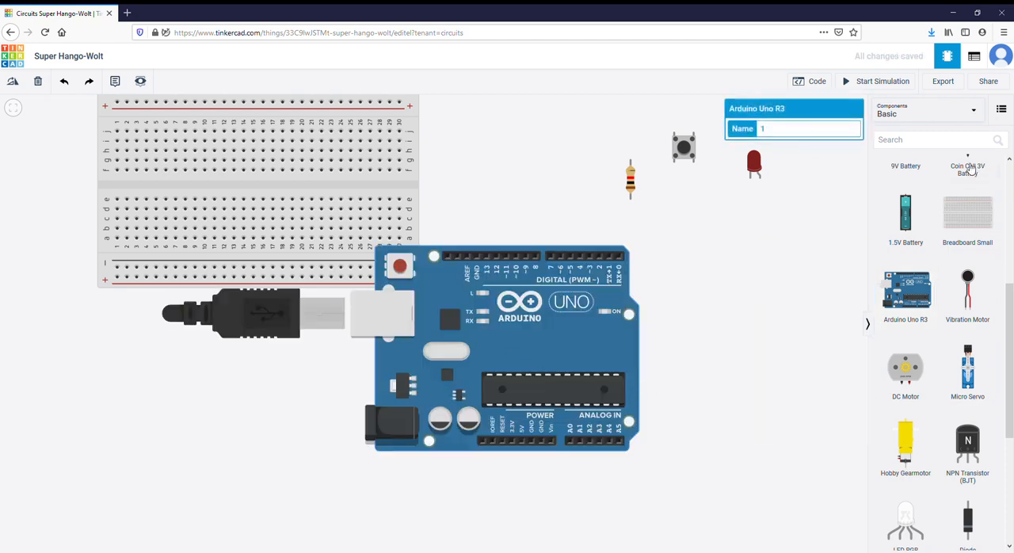
- Delete the Arduino Uno R3 and the small breadboard from the design
key("Delete")
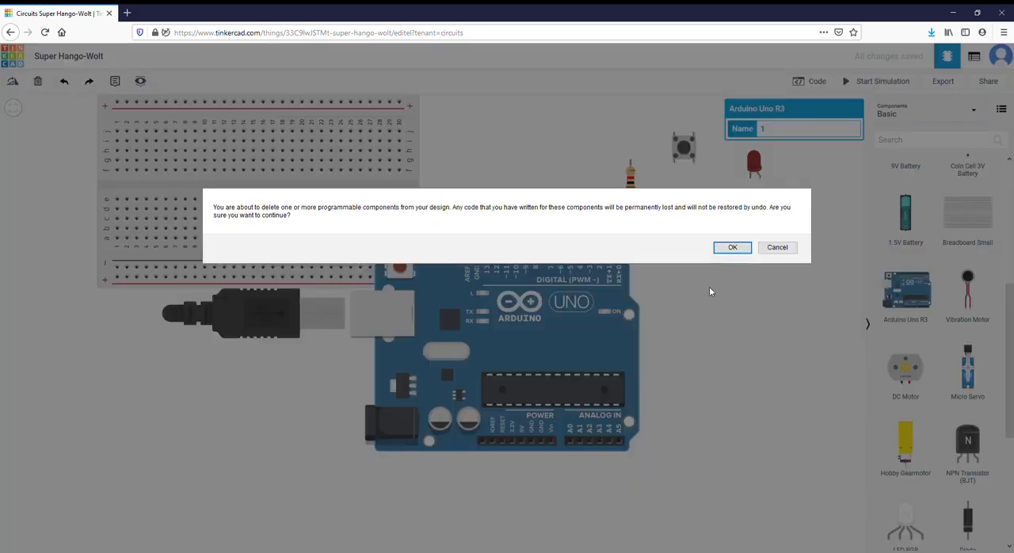
left_click(765, 247)
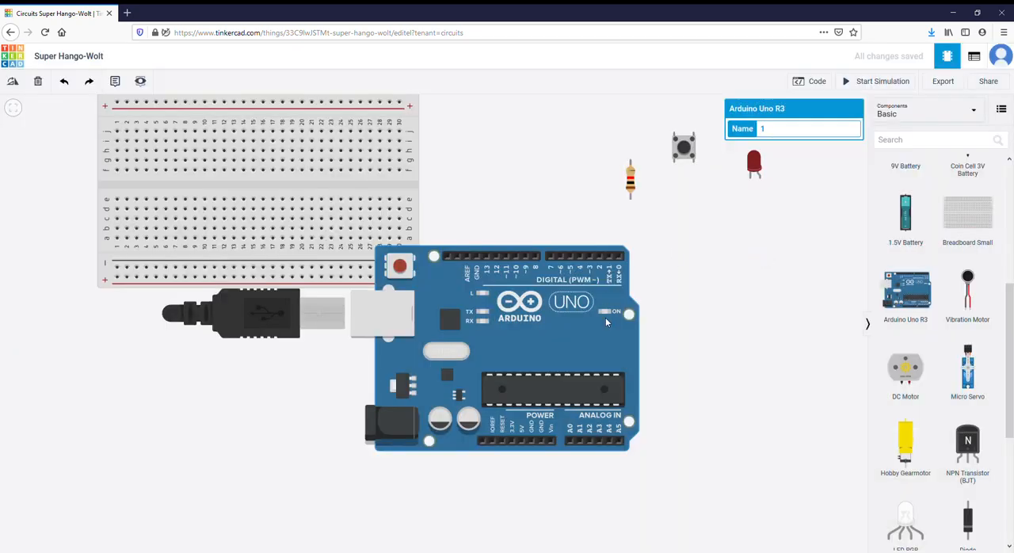
key("Delete")
left_click(772, 247)
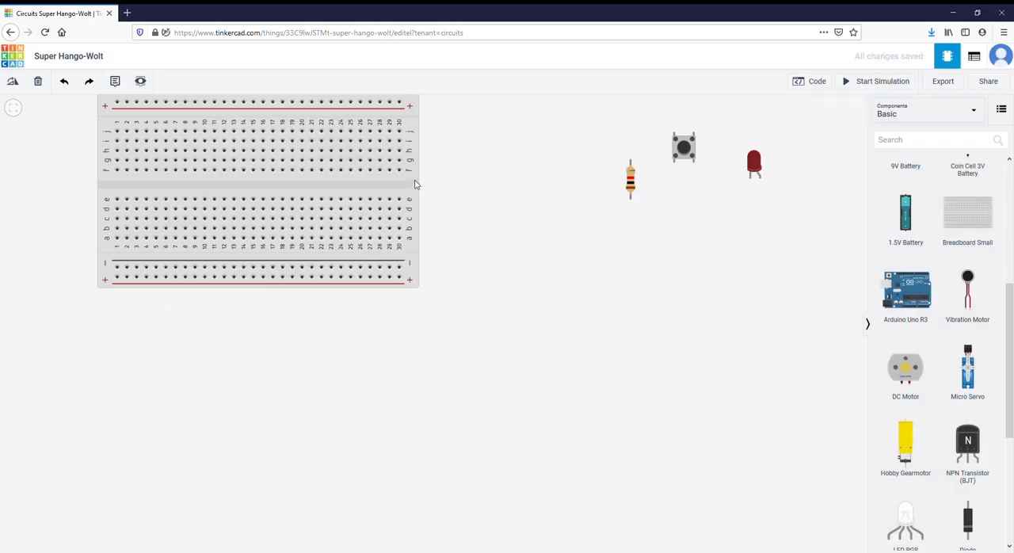
left_click(416, 183)
key("Delete")
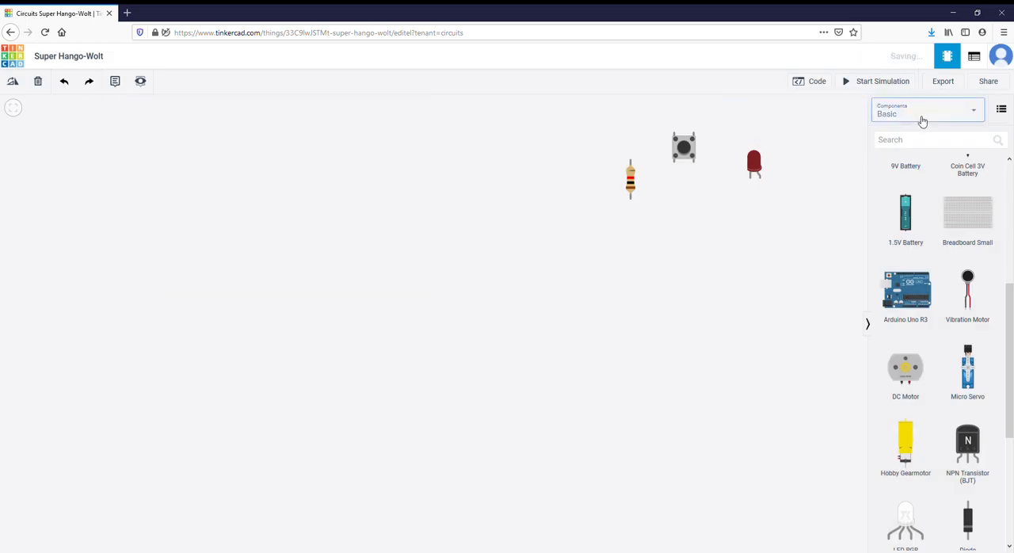
- Add the Blink circuit from the Arduino starters and move it down until its LED and resistor are fully in view
left_click(922, 121)
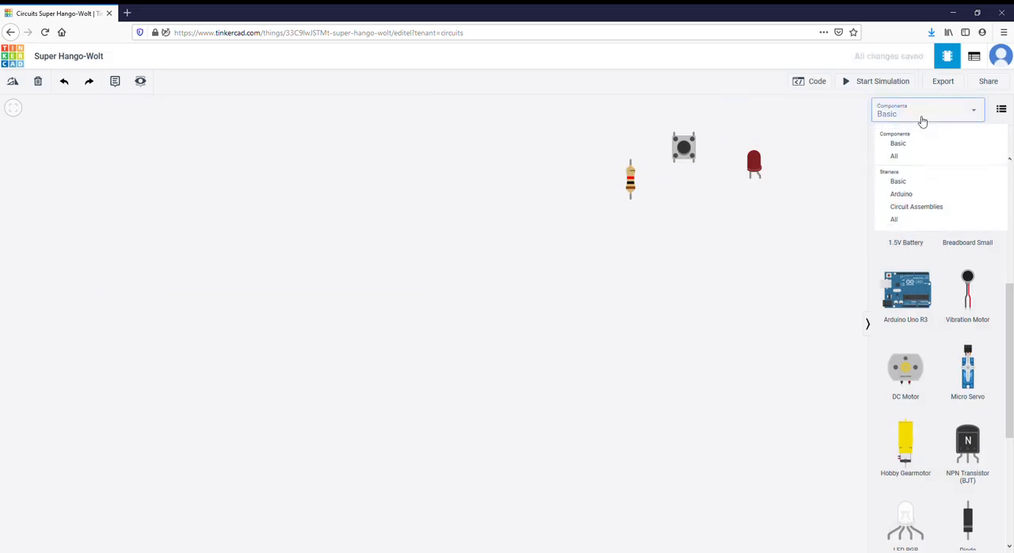
left_click(913, 197)
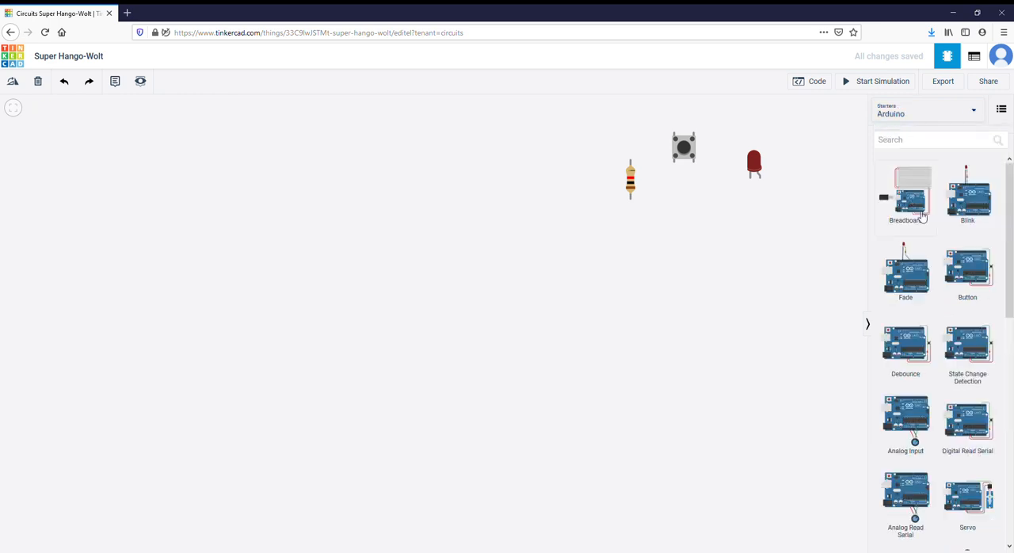
scroll(965, 410, "down", 4)
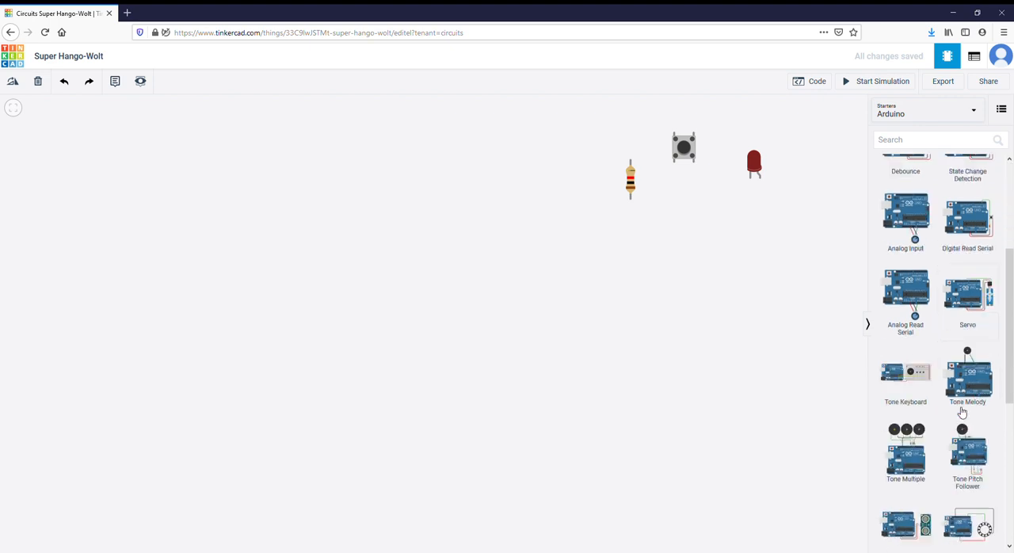
scroll(960, 410, "up", 1)
scroll(961, 410, "up", 3)
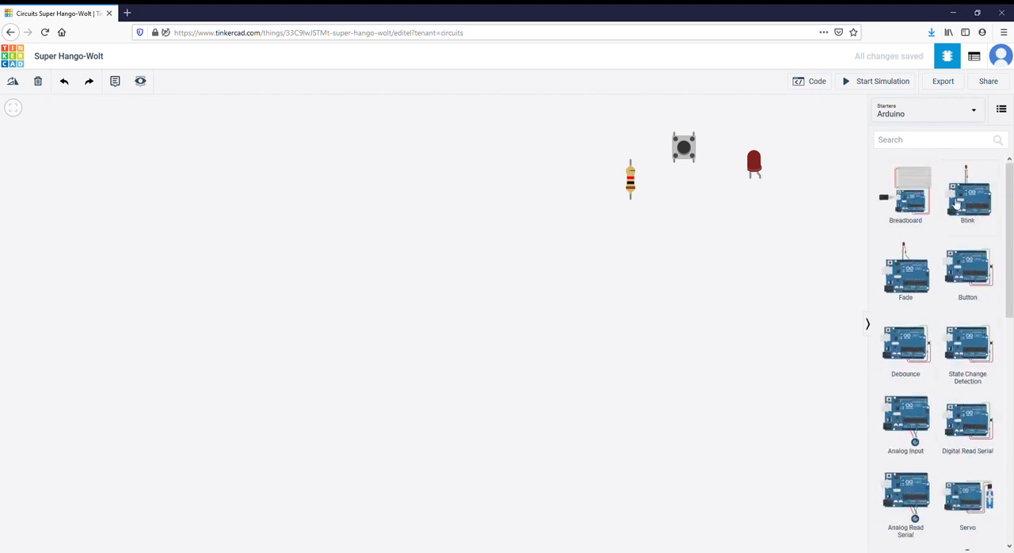
left_click(981, 203)
left_click(396, 214)
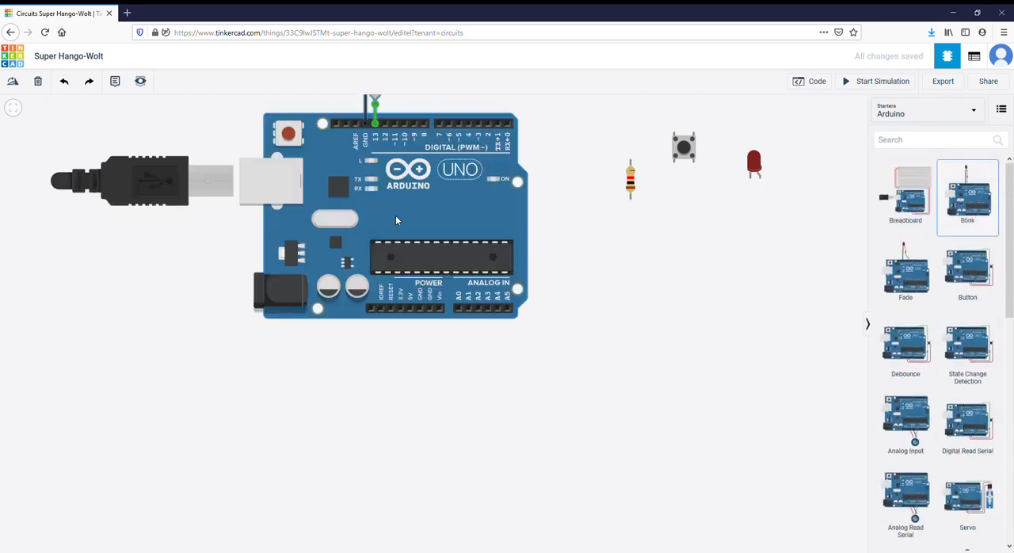
left_click_drag(452, 158, 453, 272)
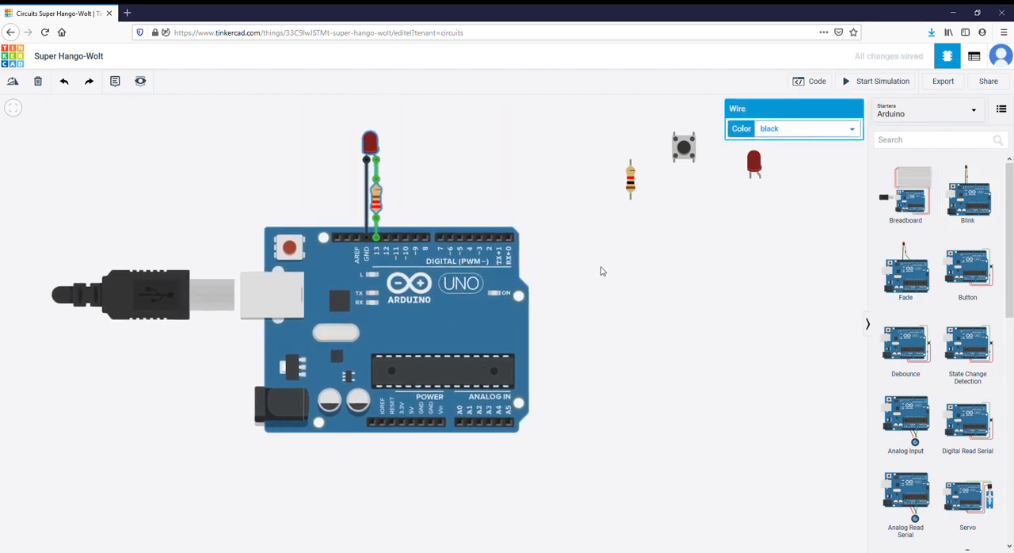
left_click(614, 268)
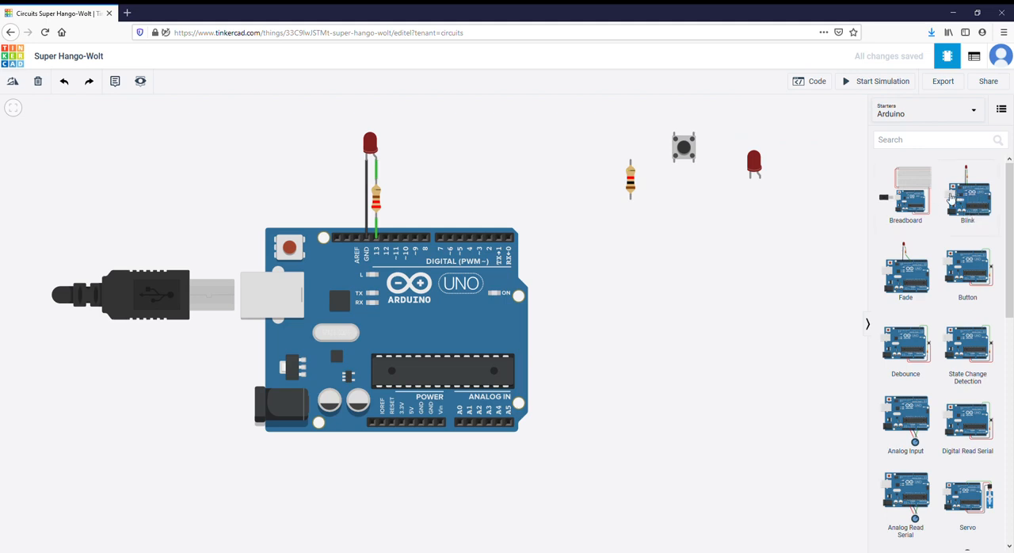
- Show the Arduino's code and switch the editor from Blocks to Text, accepting the loss of the blocks
left_click(812, 85)
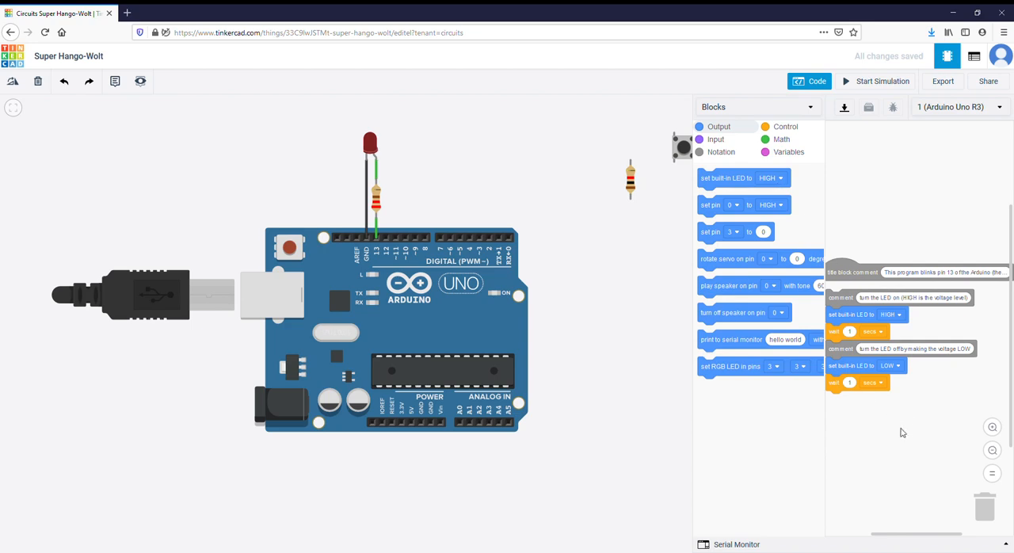
left_click(813, 107)
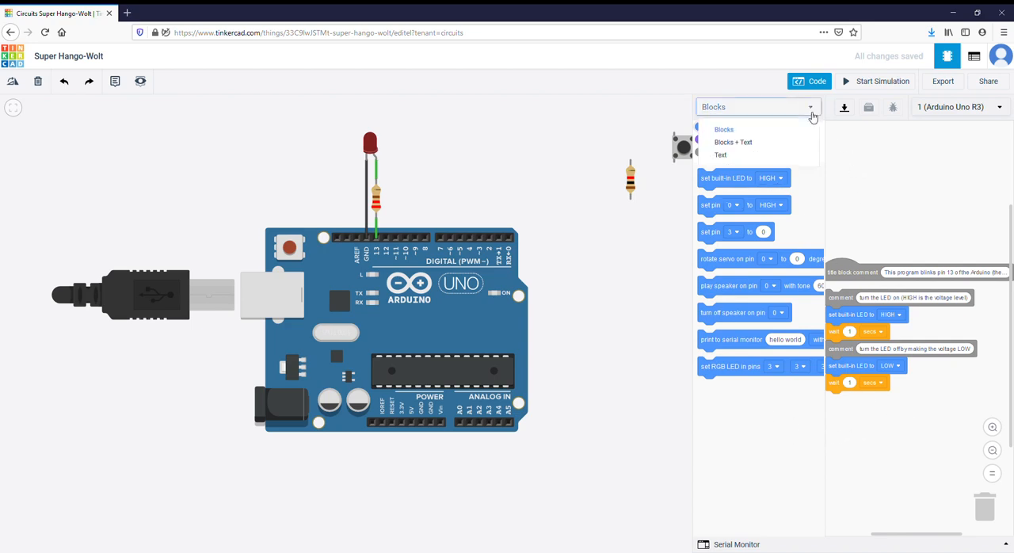
left_click(737, 156)
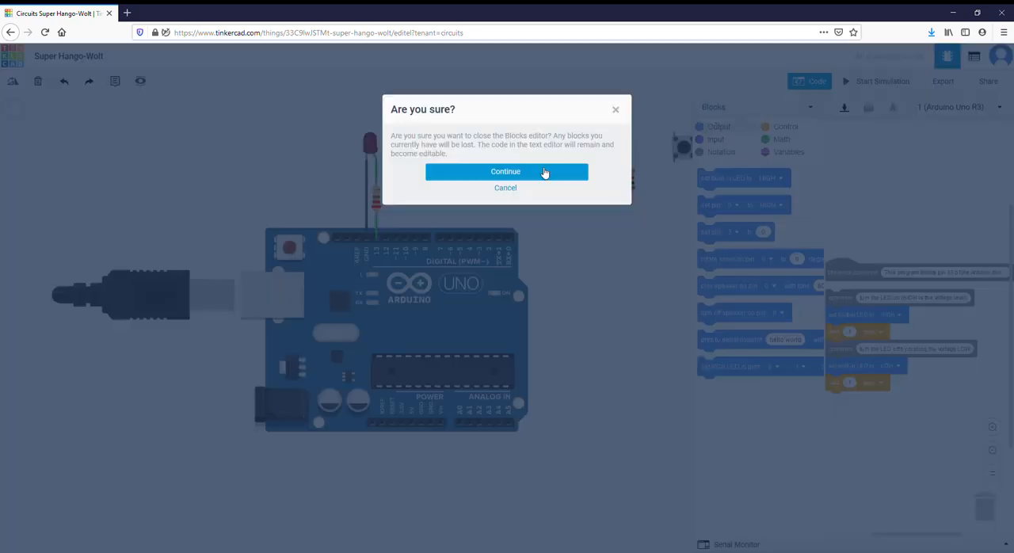
left_click(515, 172)
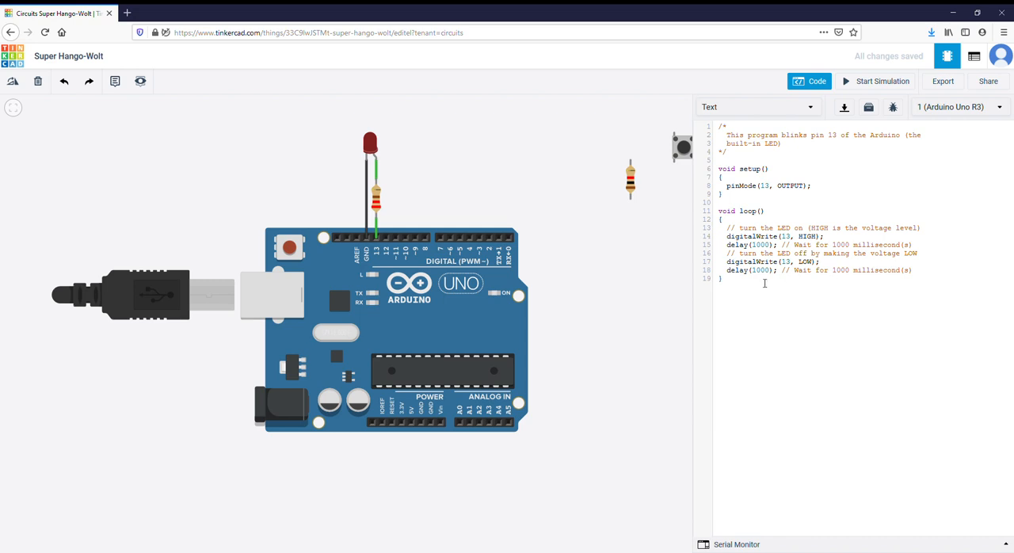
- Examine the blink program by highlighting its setup() and loop() functions
left_click_drag(765, 283, 712, 131)
left_click(811, 158)
left_click_drag(726, 168, 854, 300)
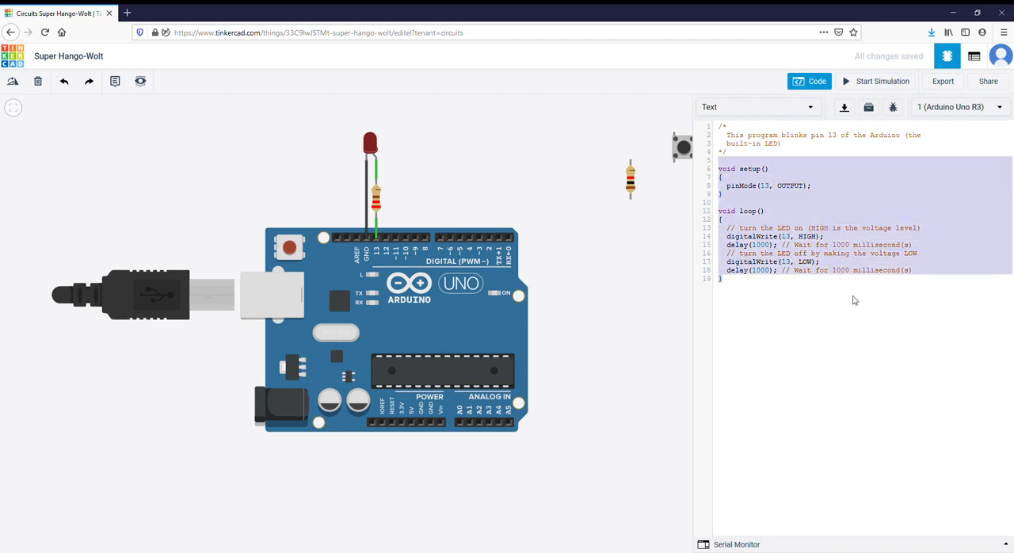
left_click(851, 299)
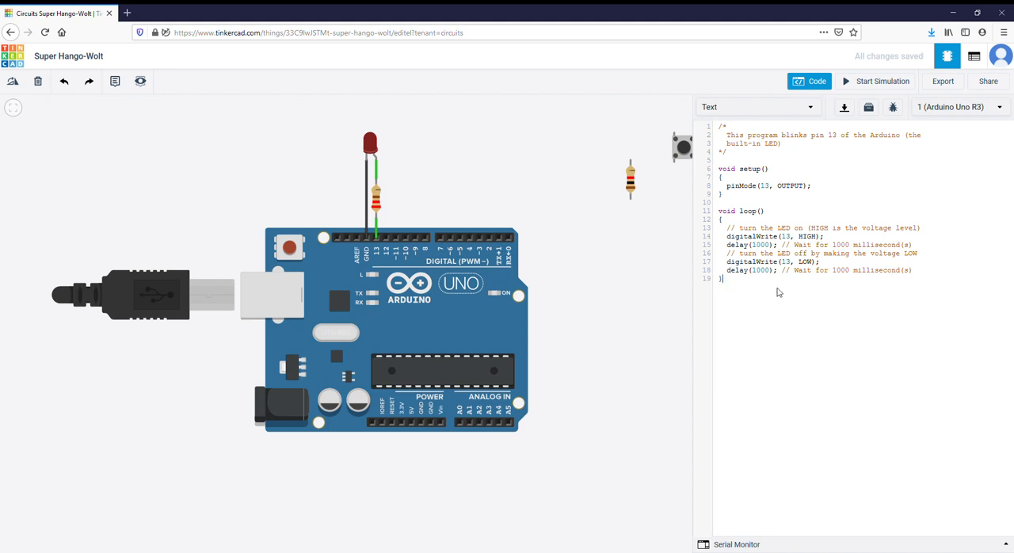
left_click_drag(751, 286, 728, 175)
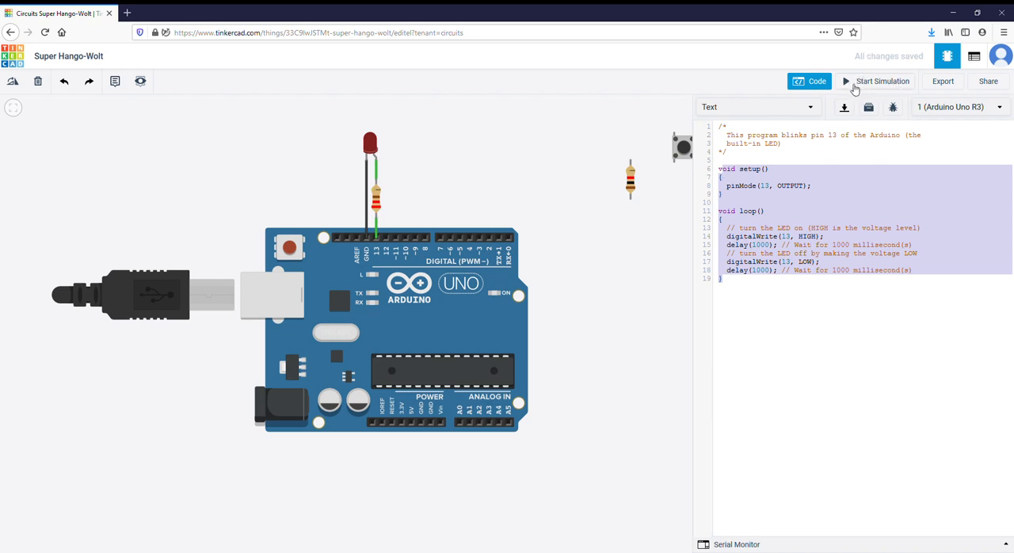
left_click(839, 144)
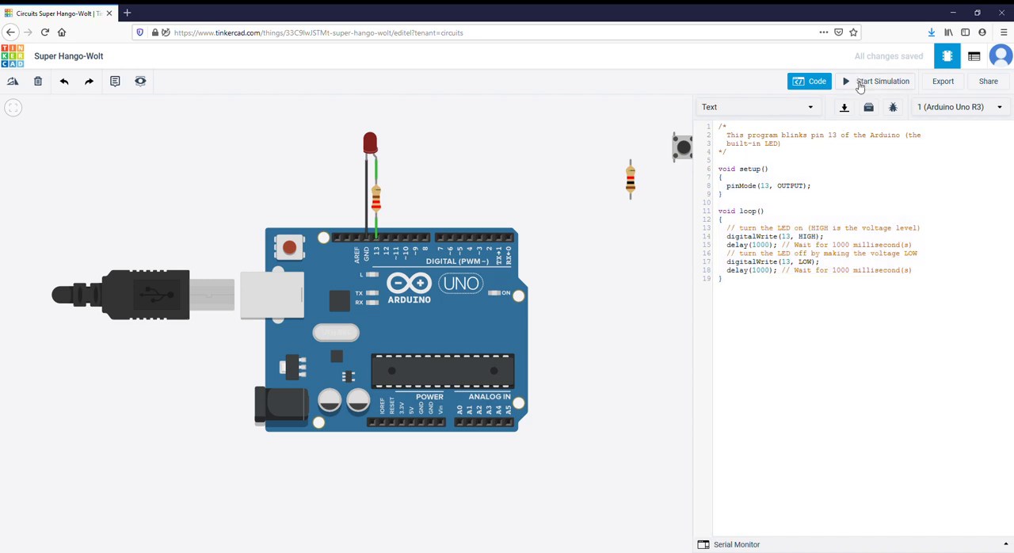
- Run the simulation to watch the Blink circuit's LED, and stop it
left_click(860, 82)
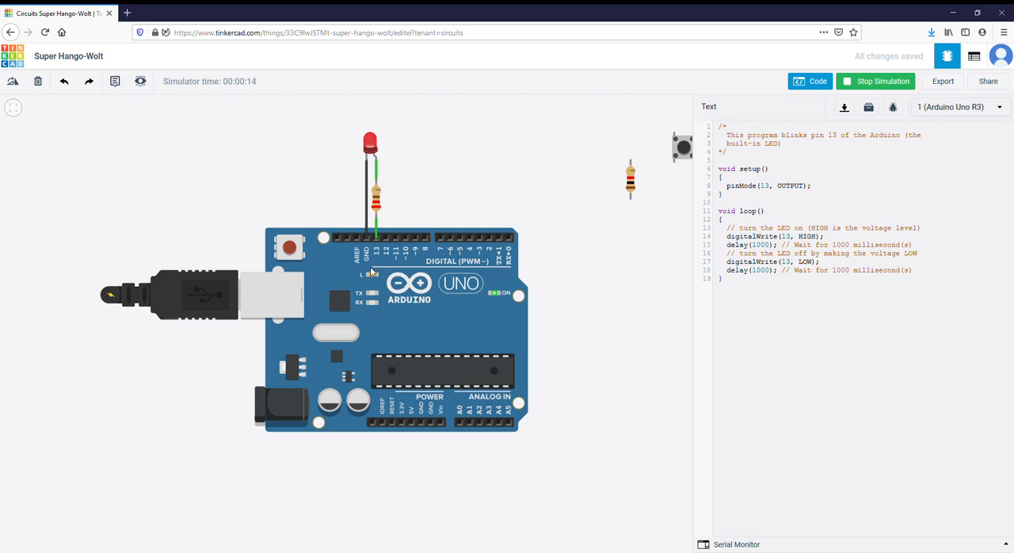
left_click(861, 86)
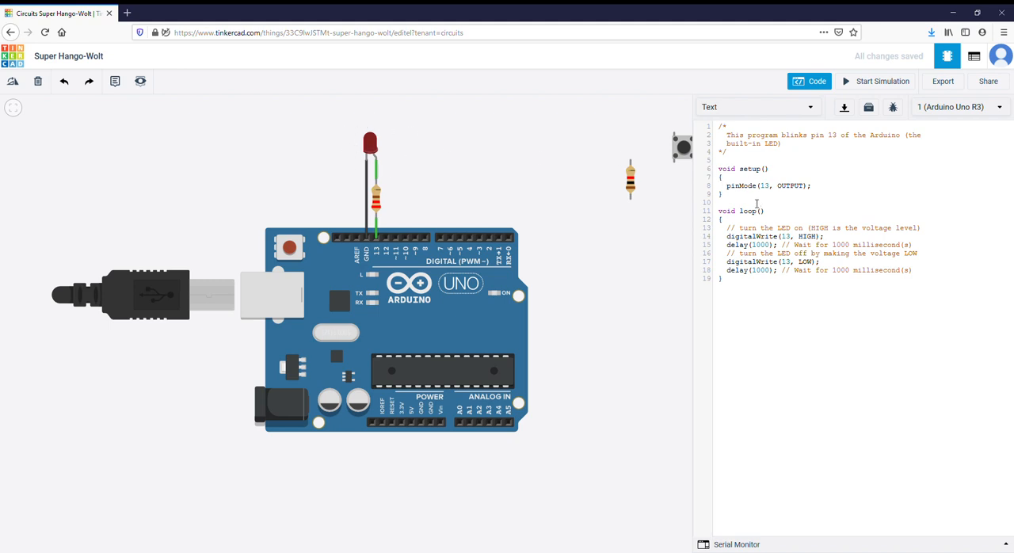
- Examine the setup() function and the pin and mode arguments of its pinMode(13, OUTPUT) call
left_click_drag(753, 194, 718, 169)
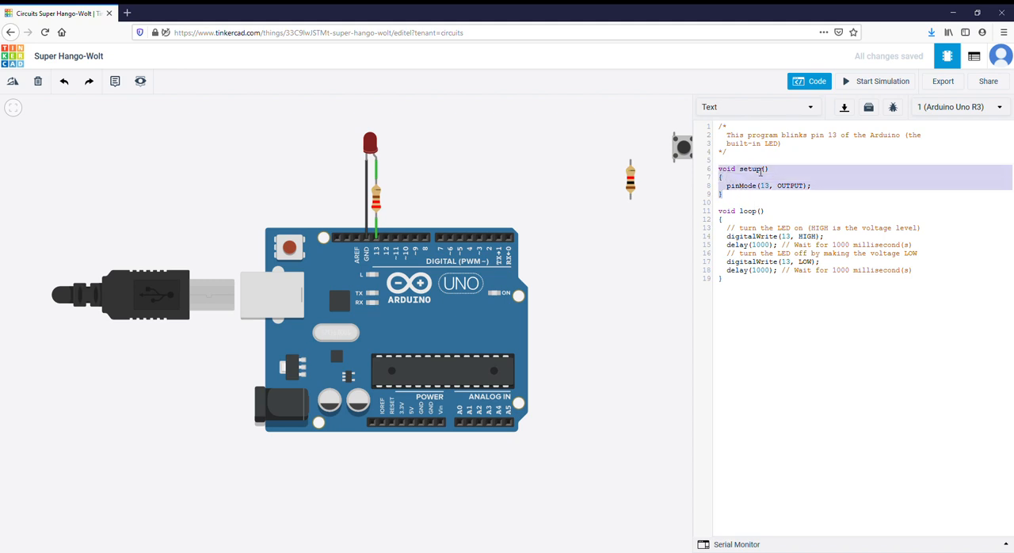
left_click(760, 171)
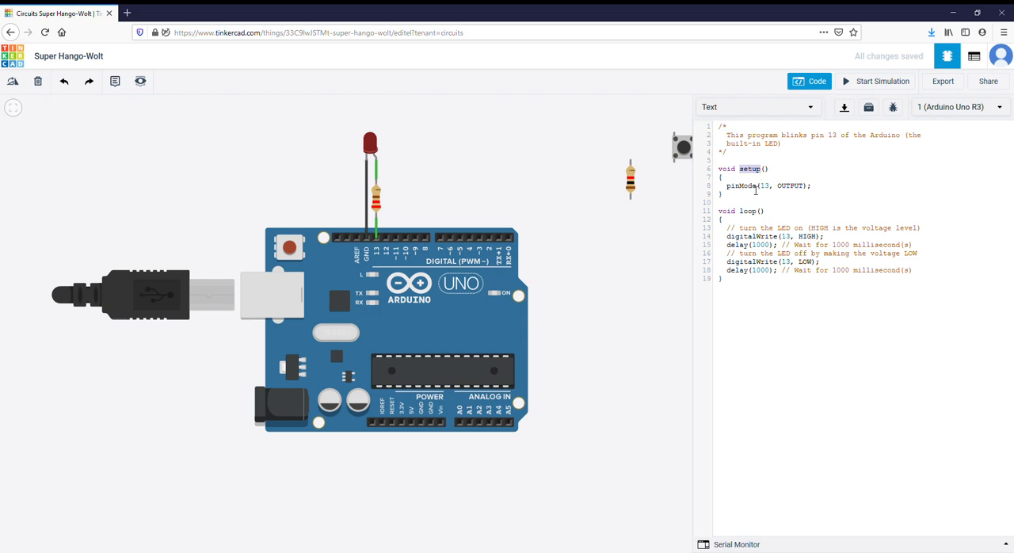
left_click(755, 195)
left_click(741, 189)
left_click(769, 190)
double_click(795, 187)
double_click(765, 187)
double_click(792, 190)
- Examine how the braces enclose the body of setup() and how a semicolon ends its pinMode statement
left_click_drag(745, 172, 793, 197)
left_click(798, 198)
left_click(772, 172)
left_click(728, 179)
left_click_drag(723, 188, 825, 191)
left_click(747, 197)
double_click(736, 196)
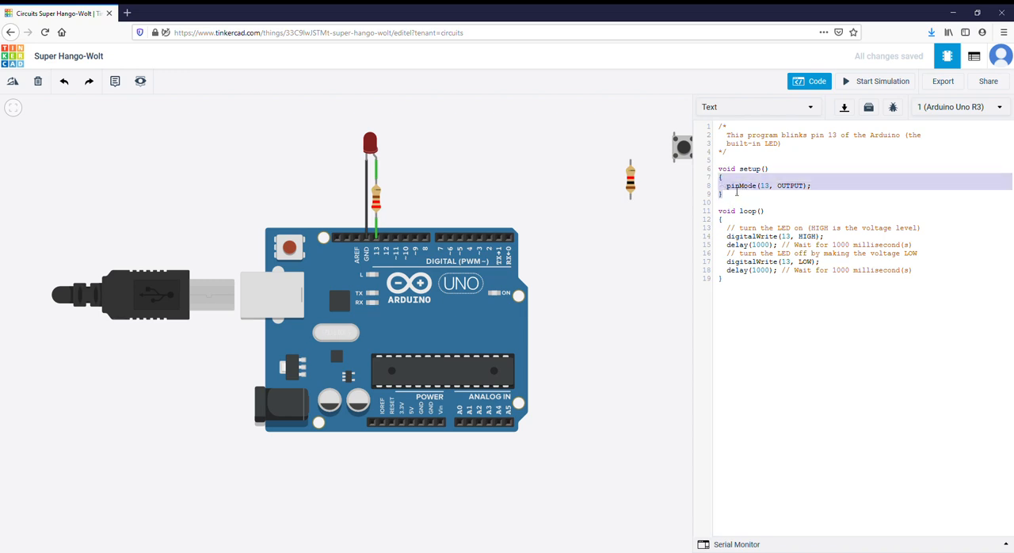
left_click(754, 172)
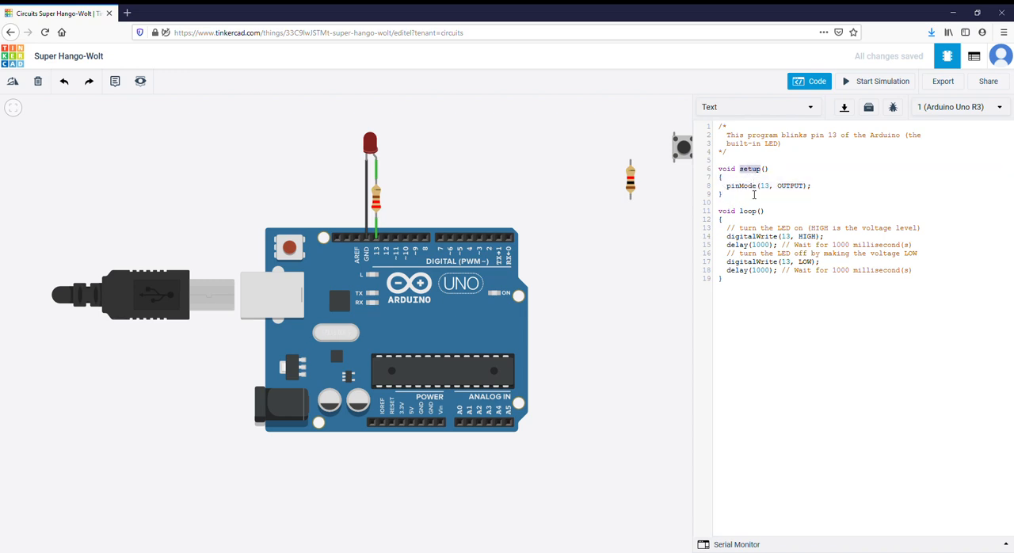
left_click(750, 197)
left_click(752, 172)
left_click_drag(727, 190, 830, 190)
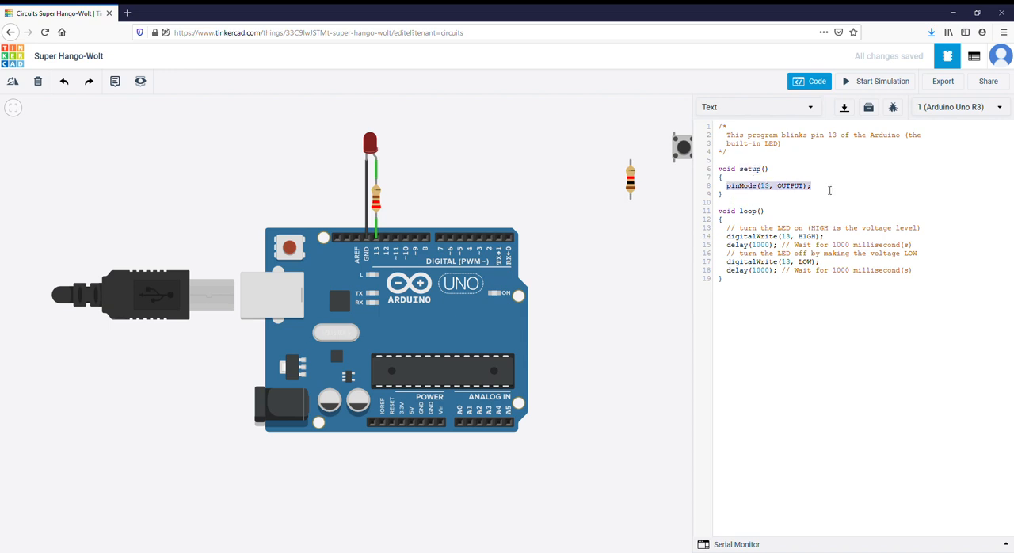
left_click(830, 190)
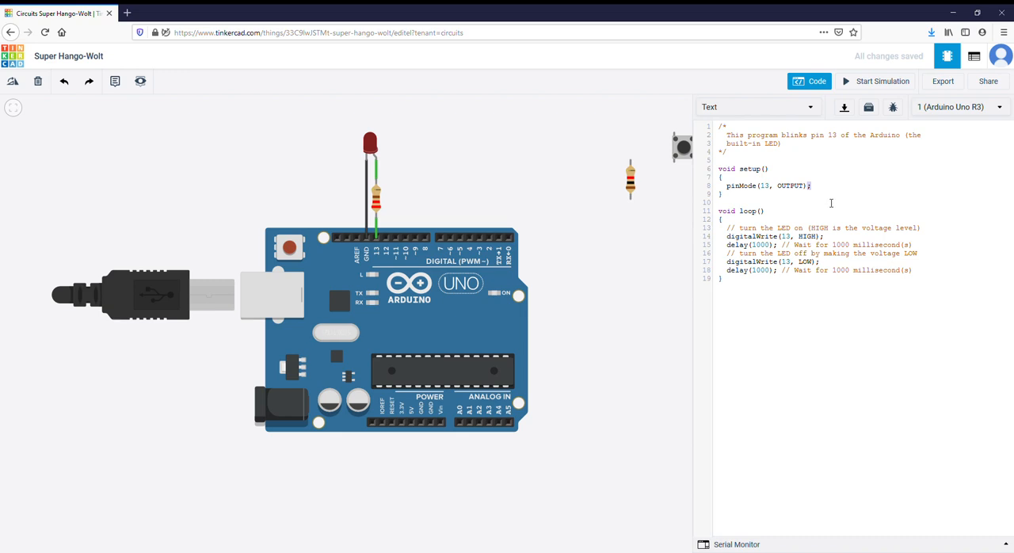
- Examine the loop() function from its name to the braces that open and close its body
left_click(827, 241)
left_click(828, 245)
left_click_drag(740, 212, 804, 281)
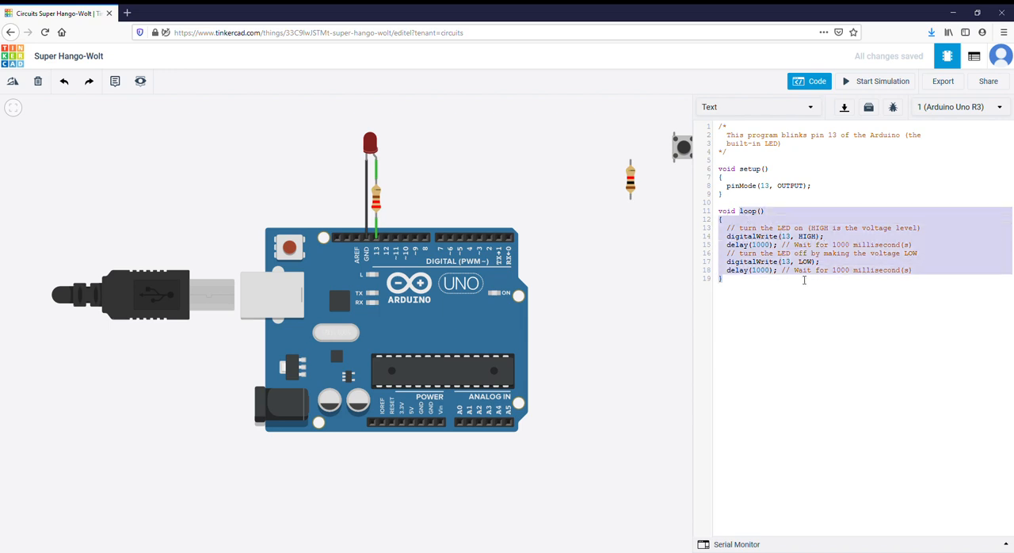
left_click(804, 280)
triple_click(754, 216)
left_click(783, 221)
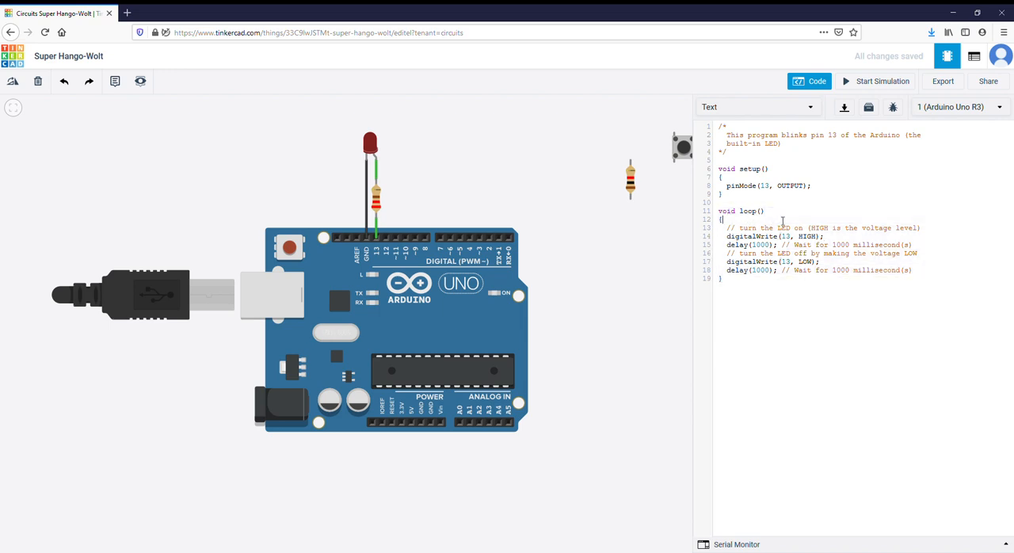
left_click(730, 282)
- Examine the digitalWrite(13, HIGH) call's name, pin and level arguments, comparing HIGH with the LOW used further down
left_click_drag(728, 236, 782, 239)
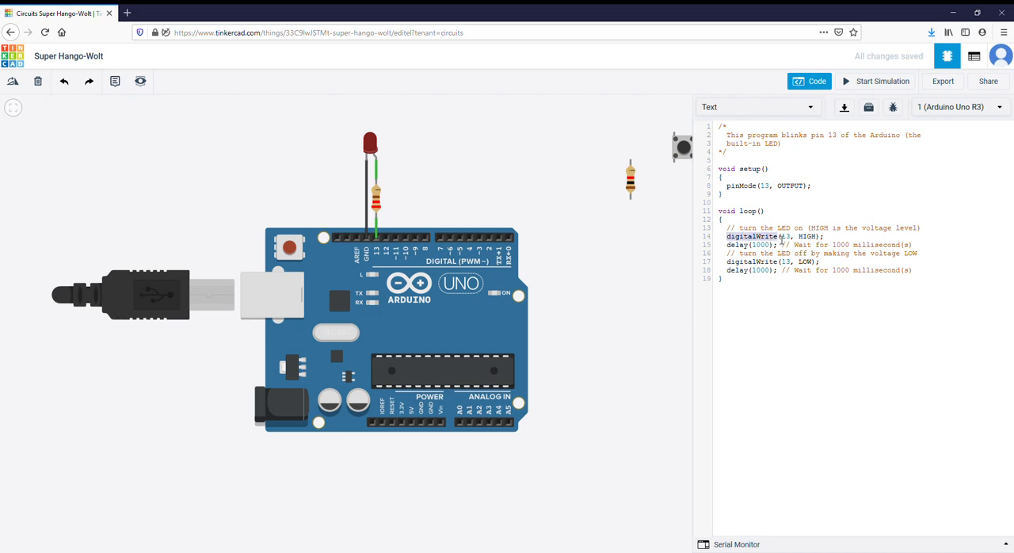
left_click(788, 237)
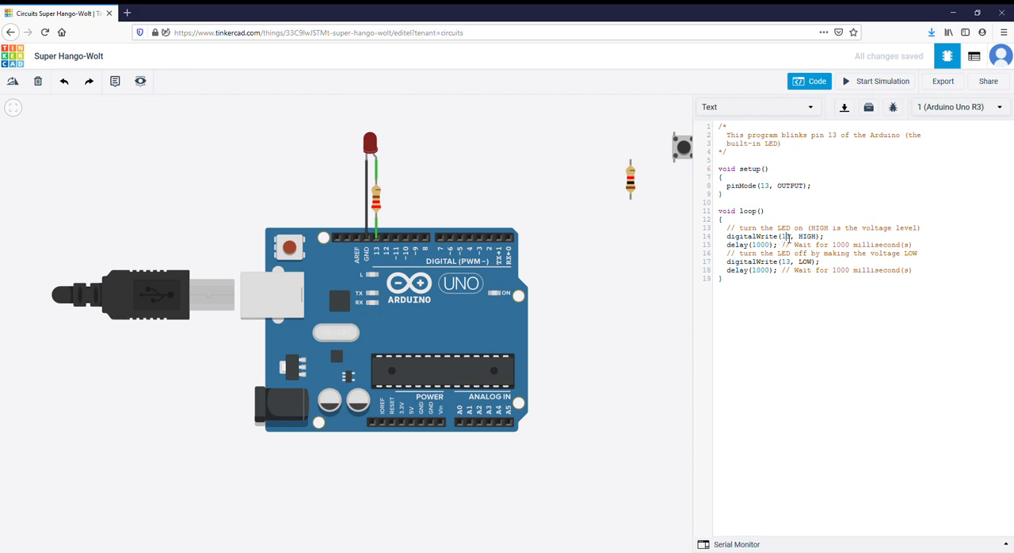
double_click(813, 236)
left_click(813, 236)
double_click(813, 237)
left_click(812, 261)
double_click(809, 261)
triple_click(815, 239)
left_click(778, 242)
double_click(813, 238)
- Examine the first delay(1000) call with its comment, and the digitalWrite(13, LOW) and delay calls that follow
double_click(738, 246)
double_click(761, 245)
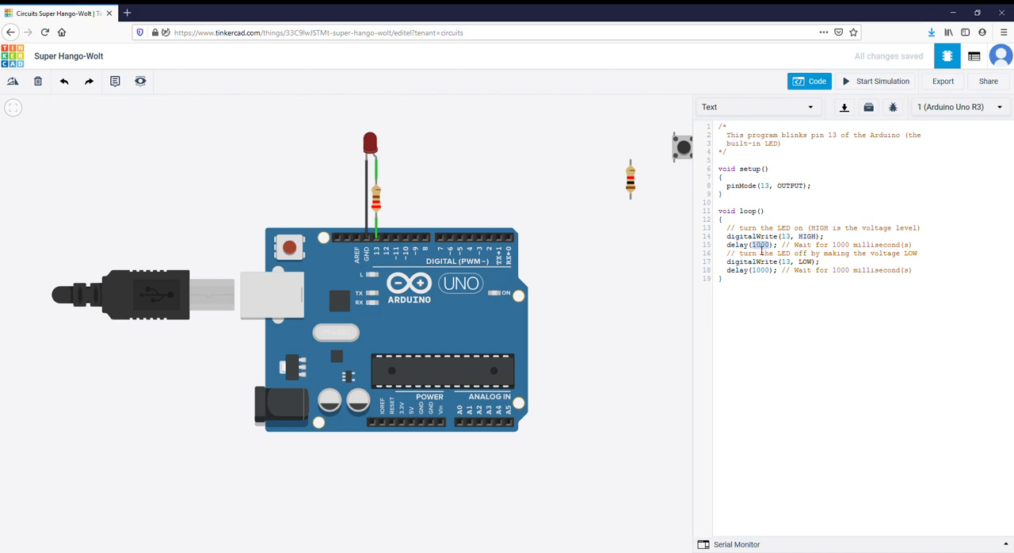
triple_click(889, 249)
left_click(809, 252)
left_click_drag(792, 248, 937, 242)
left_click(925, 254)
left_click(753, 262)
double_click(758, 266)
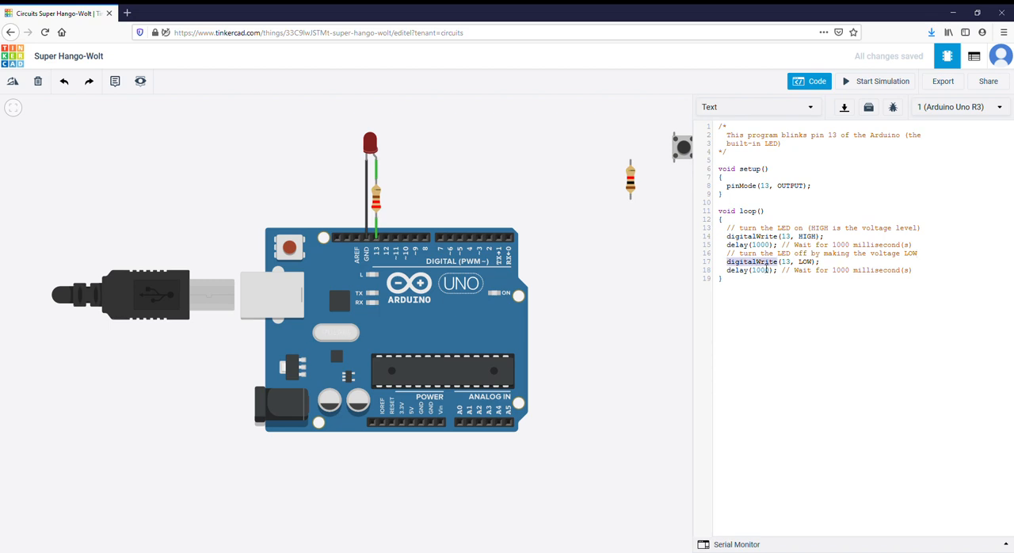
left_click(810, 266)
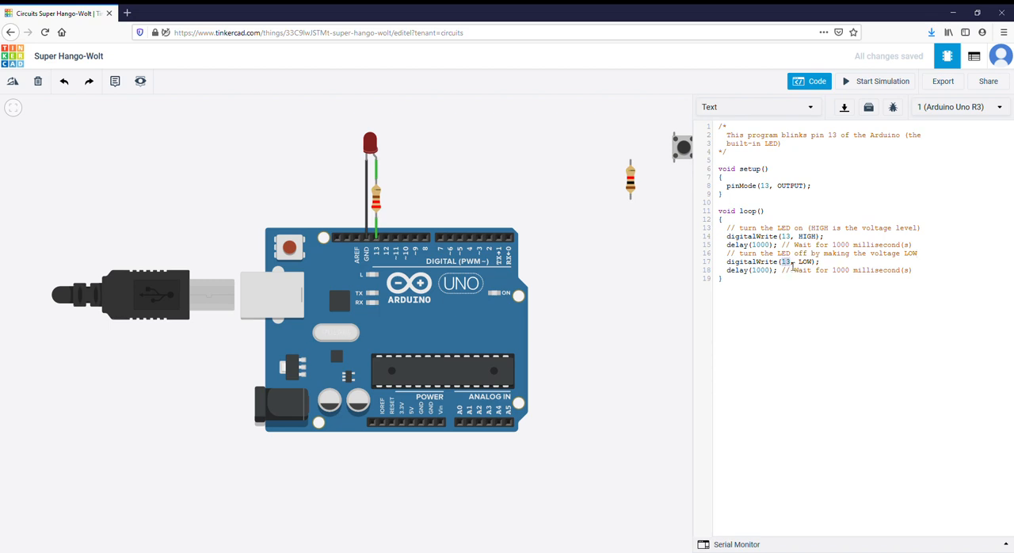
double_click(808, 263)
double_click(748, 274)
double_click(842, 272)
- Trace the order of the digitalWrite and delay calls in loop(), and briefly simulate the circuit to watch the LED follow them
double_click(747, 238)
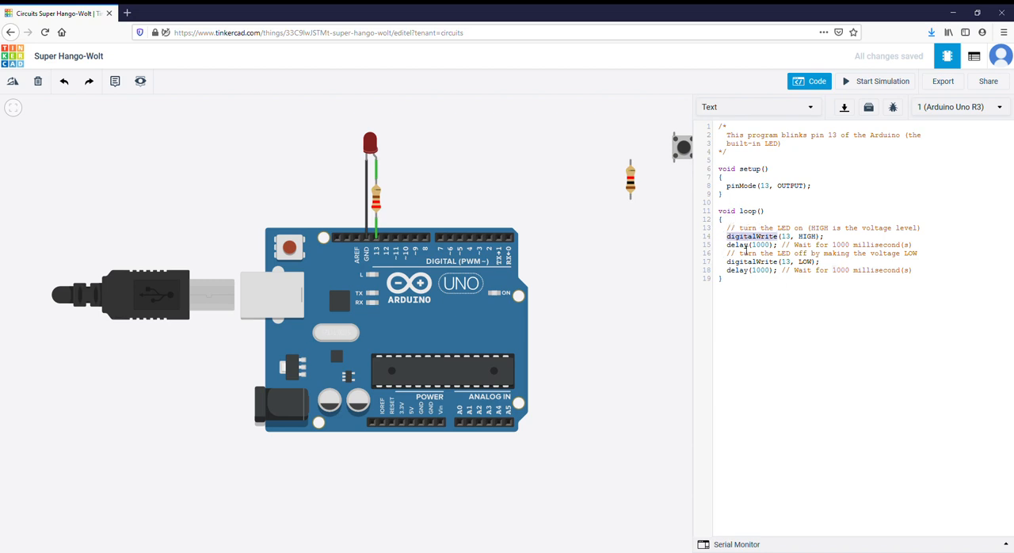
double_click(745, 246)
left_click(744, 263)
double_click(744, 272)
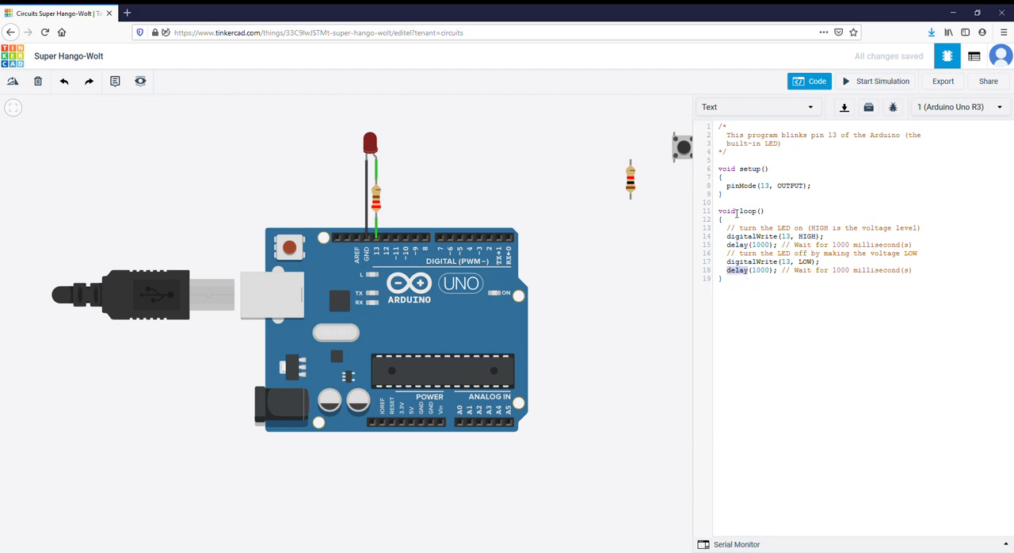
left_click(856, 84)
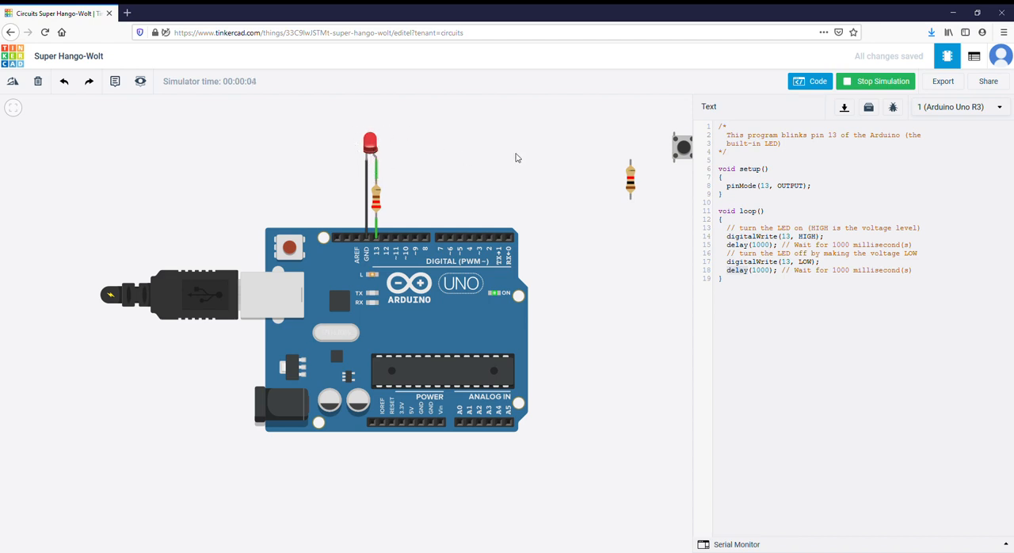
left_click(870, 82)
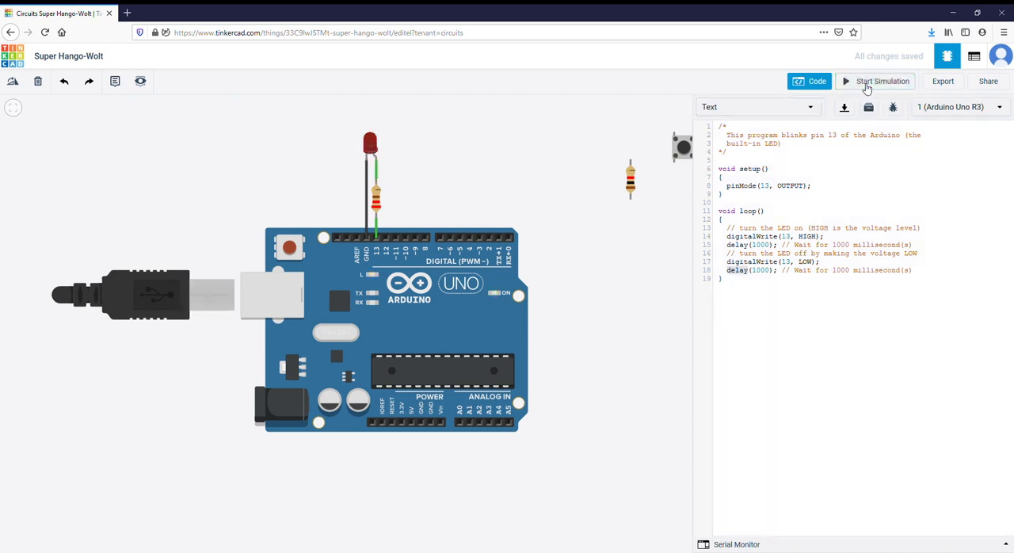
- Set both delay() calls in loop() to 500 milliseconds
double_click(759, 245)
type("500")
double_click(759, 270)
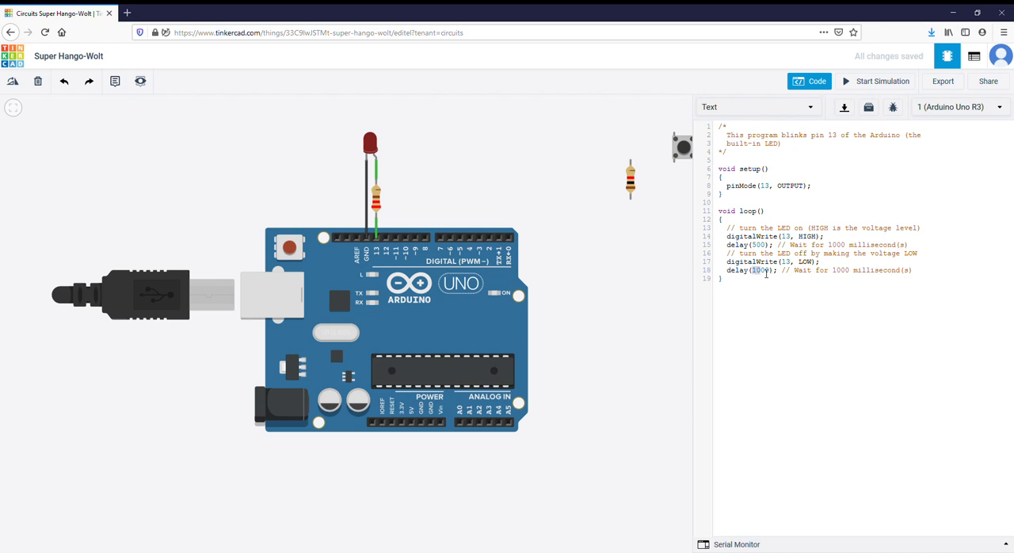
type("500")
- Set both delay() calls in loop() to 300 milliseconds and briefly simulate the circuit to watch the LED
double_click(758, 245)
double_click(757, 271)
type("300")
left_click(850, 83)
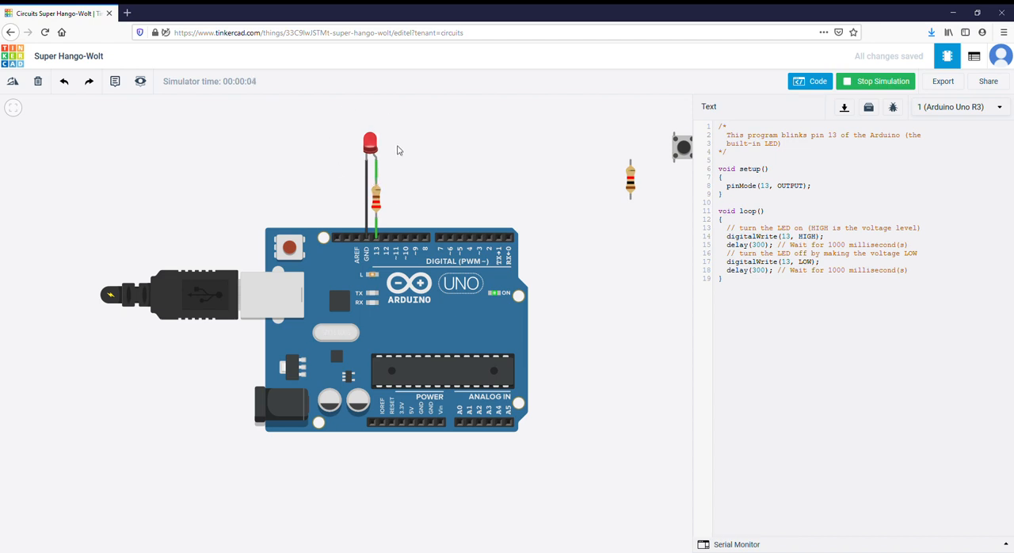
left_click(862, 86)
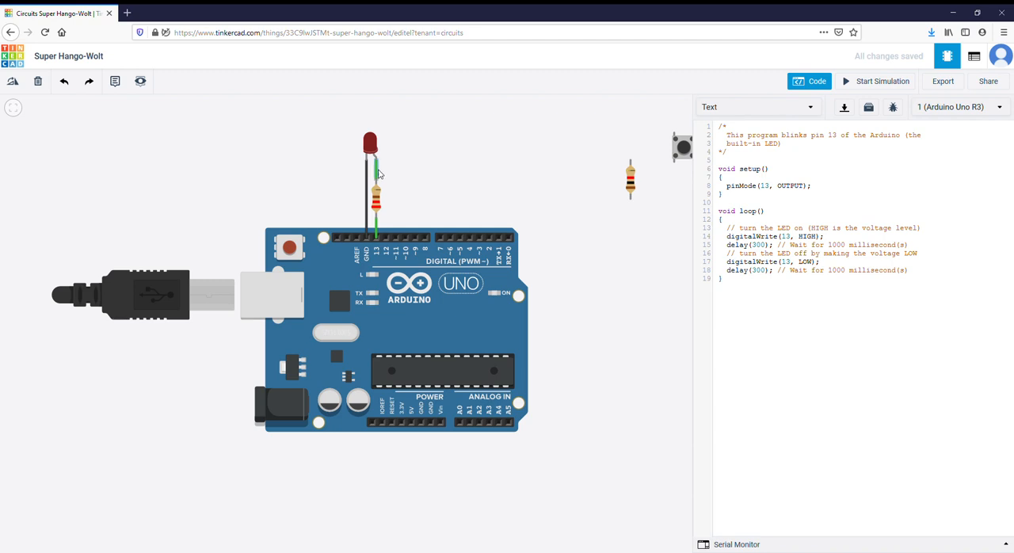
- Move the wired LED and resistor apart above the Arduino and recolour the resistor's wire to pin 13 black
left_click_drag(370, 144, 272, 164)
left_click_drag(377, 199, 416, 141)
left_click(398, 186)
left_click(397, 186)
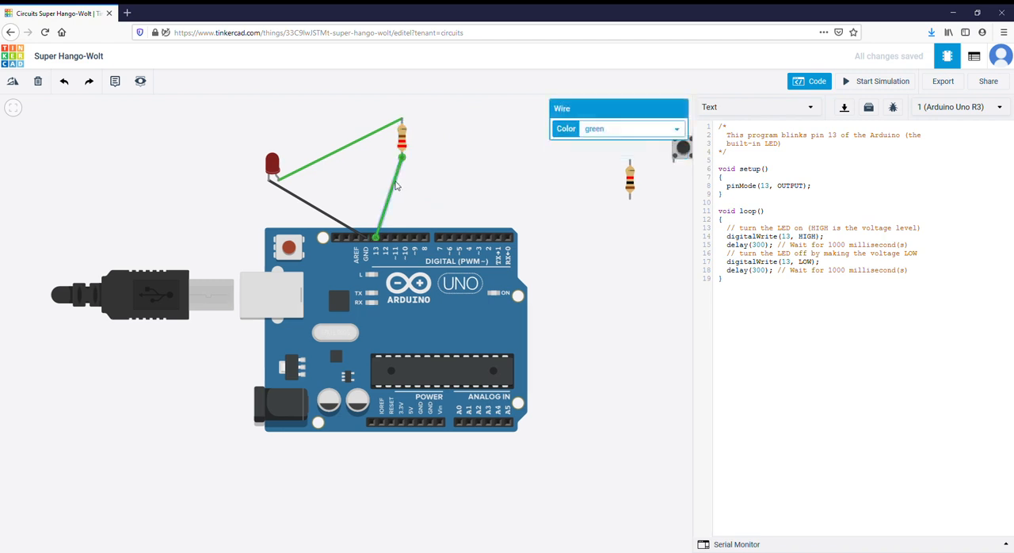
left_click(634, 149)
left_click(497, 157)
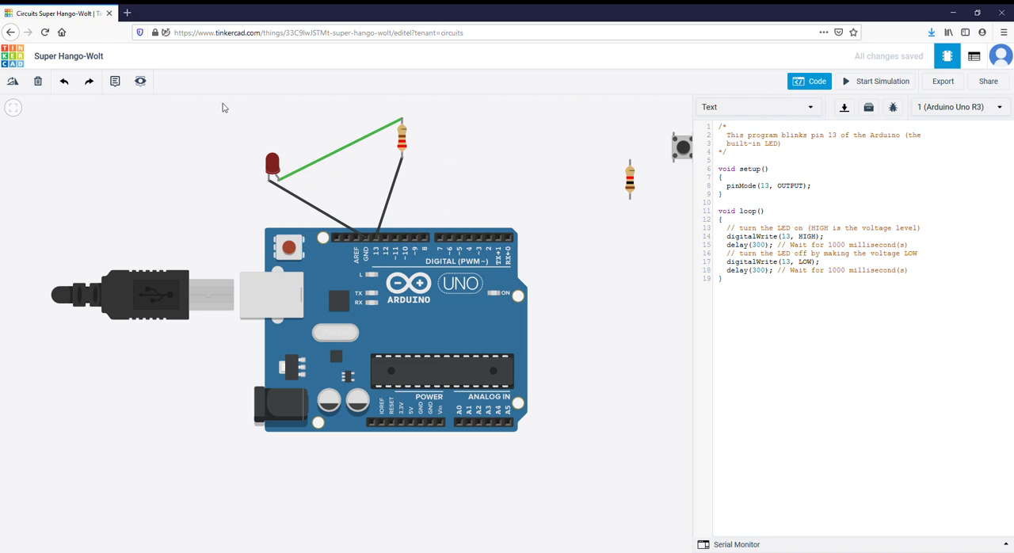
- Delete the Blink circuit's resistor and LED together with their wires, keeping the Arduino
left_click_drag(224, 108, 164, 130)
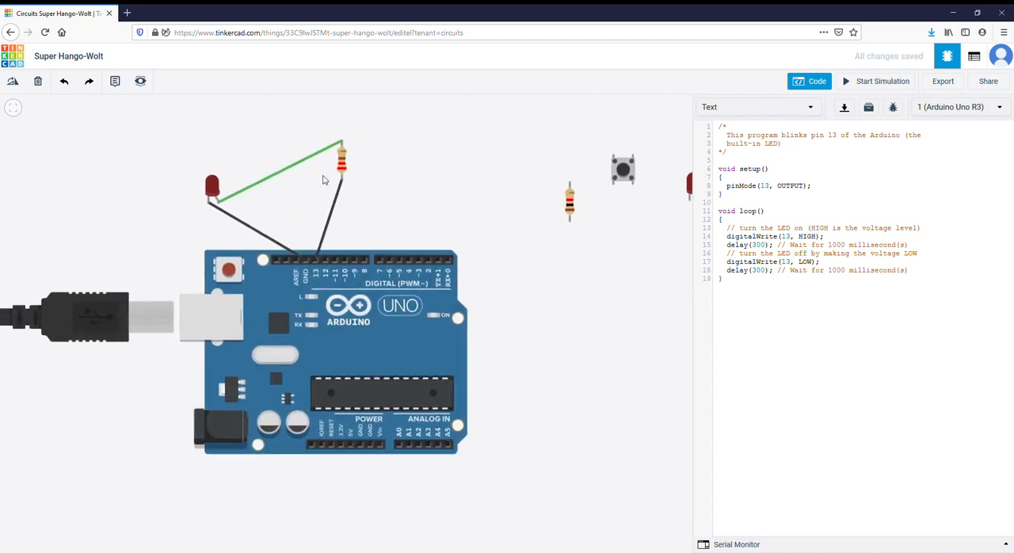
left_click(343, 163)
key("Delete")
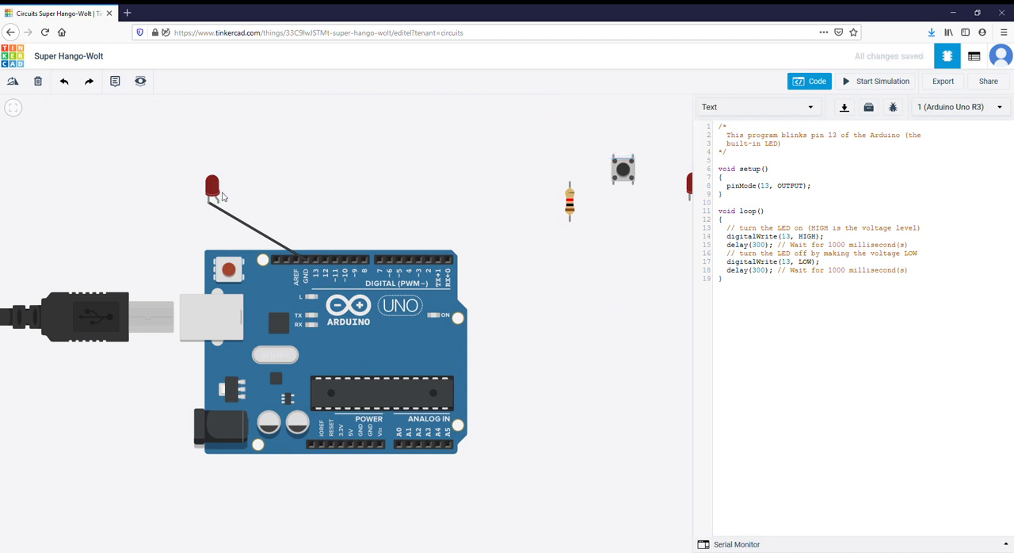
left_click(212, 187)
key("Delete")
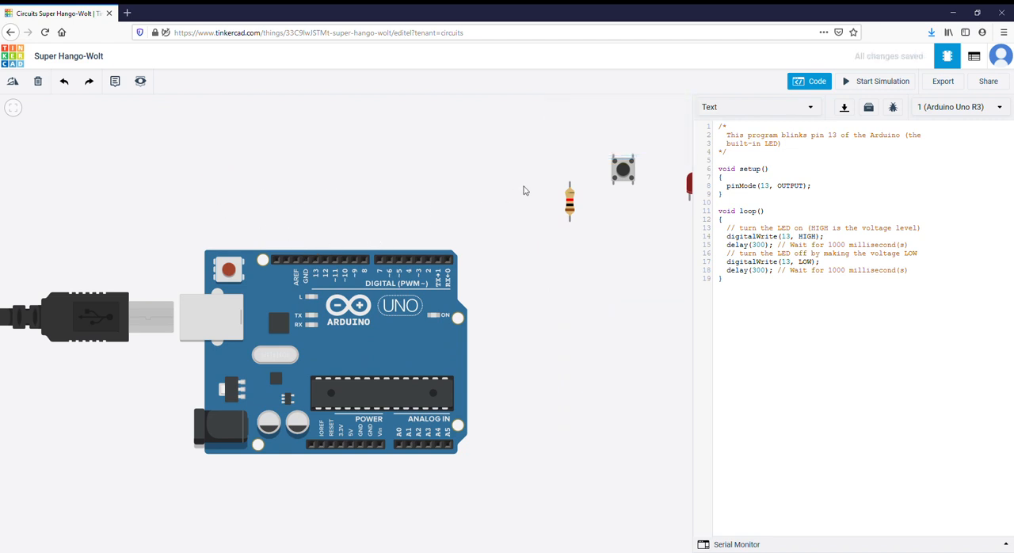
- Hide the code and add a Breadboard Small from the Basic components above the Arduino
left_click(816, 80)
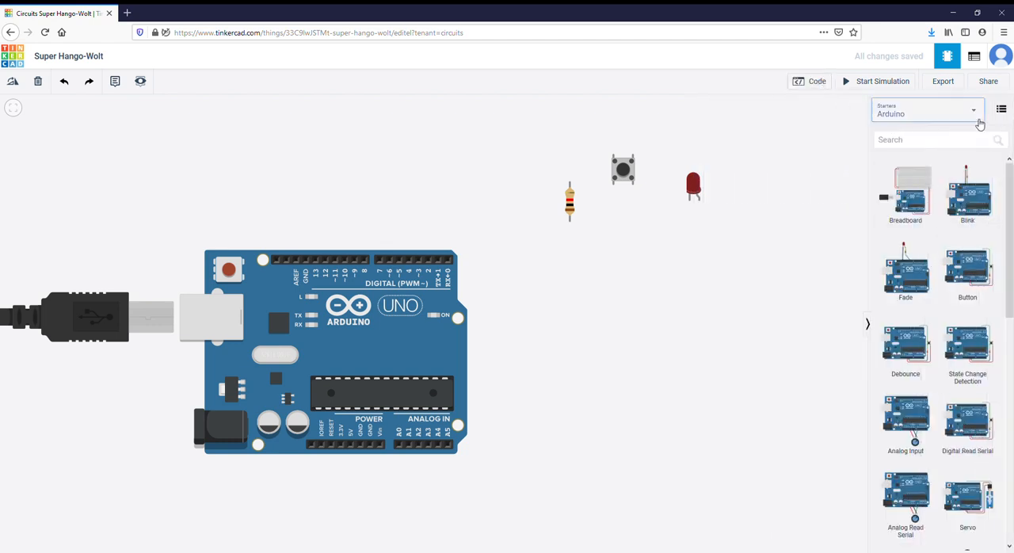
left_click(979, 121)
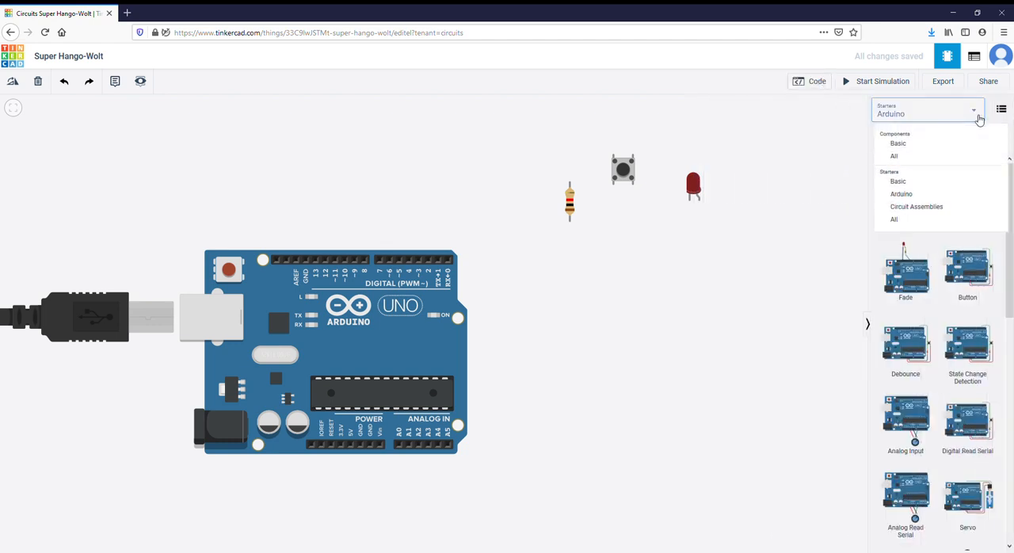
left_click(939, 149)
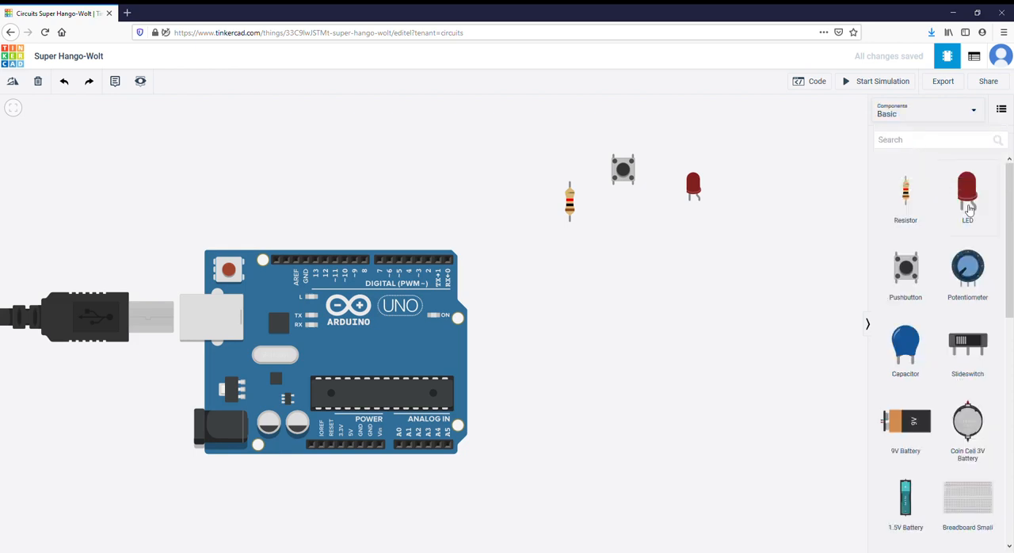
left_click(983, 494)
left_click(430, 141)
left_click_drag(431, 141, 292, 135)
- Move the Arduino farther down and place the small breadboard directly above it
left_click_drag(453, 353, 531, 403)
left_click(383, 175)
key("Escape")
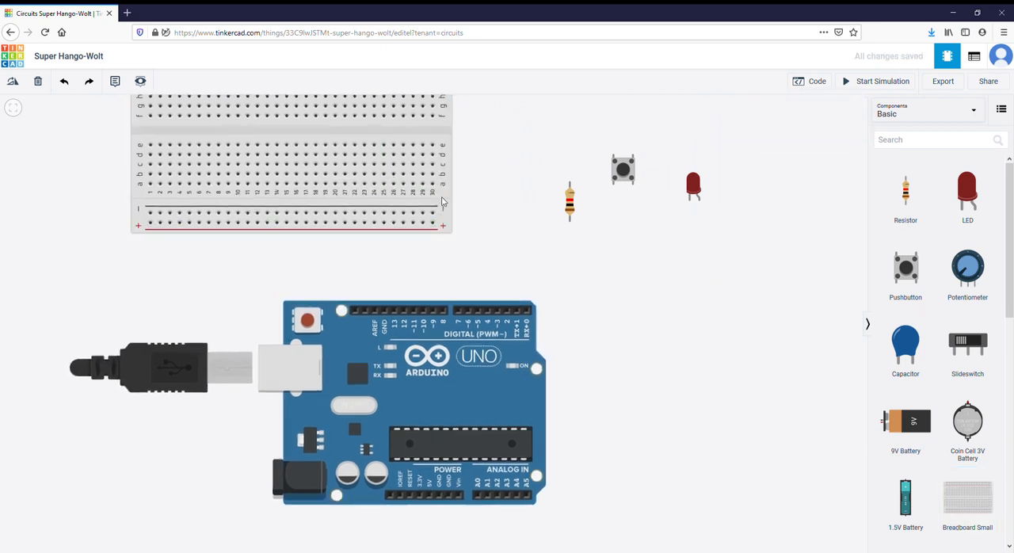
left_click_drag(452, 145, 548, 191)
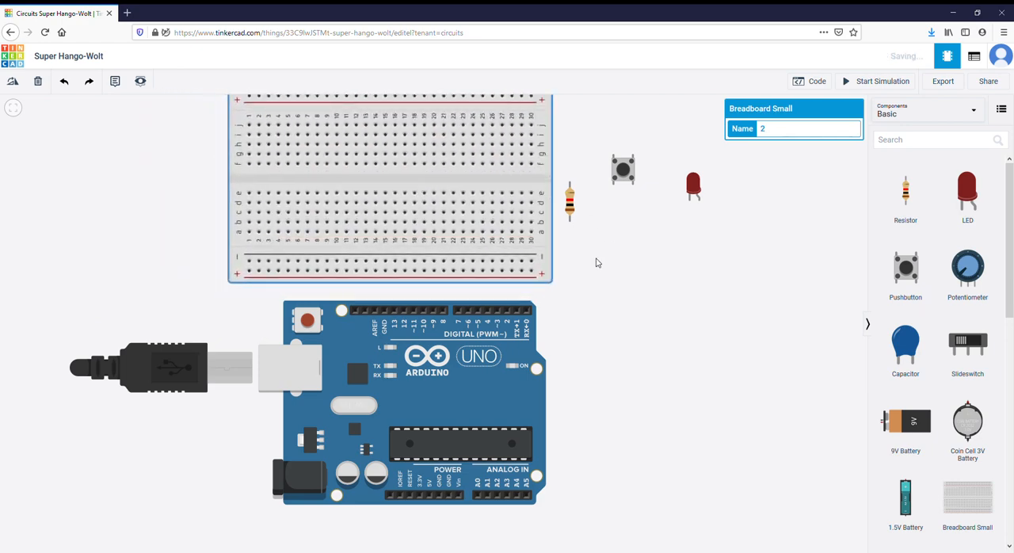
- Move the loose LED and the 1 kΩ resistor to the left of the breadboard, one above the other
scroll(588, 293, "up", 1)
scroll(589, 293, "down", 1)
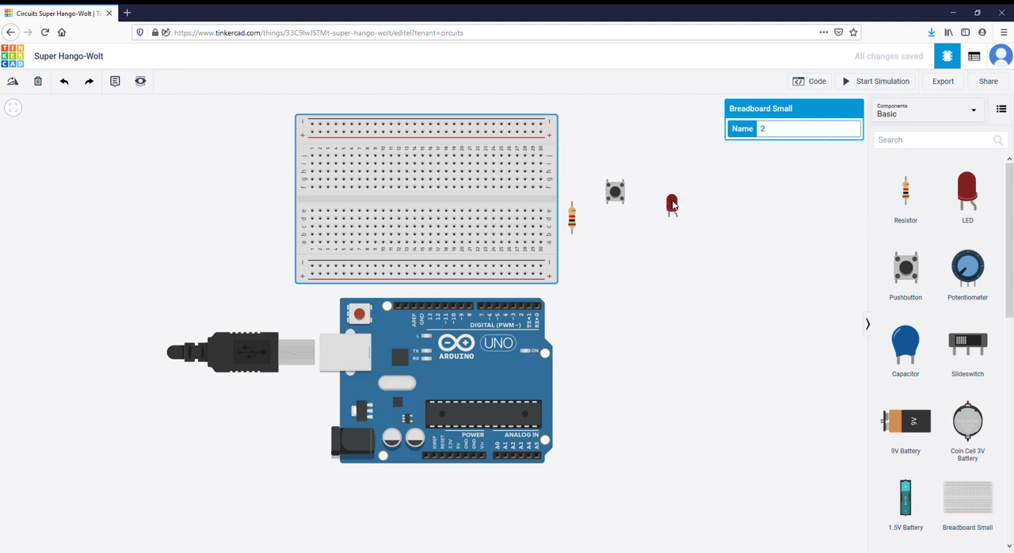
left_click_drag(672, 205, 191, 162)
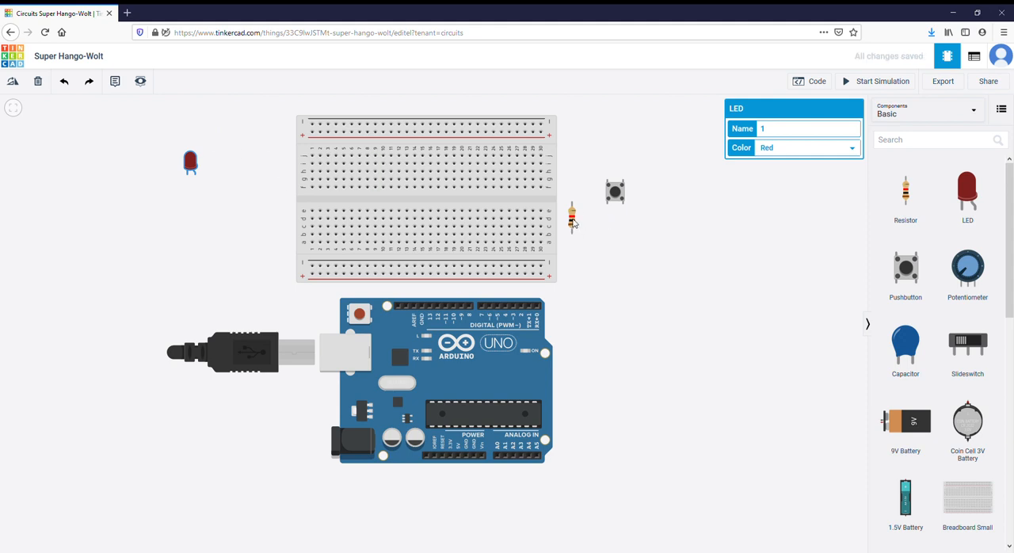
left_click_drag(574, 223, 188, 227)
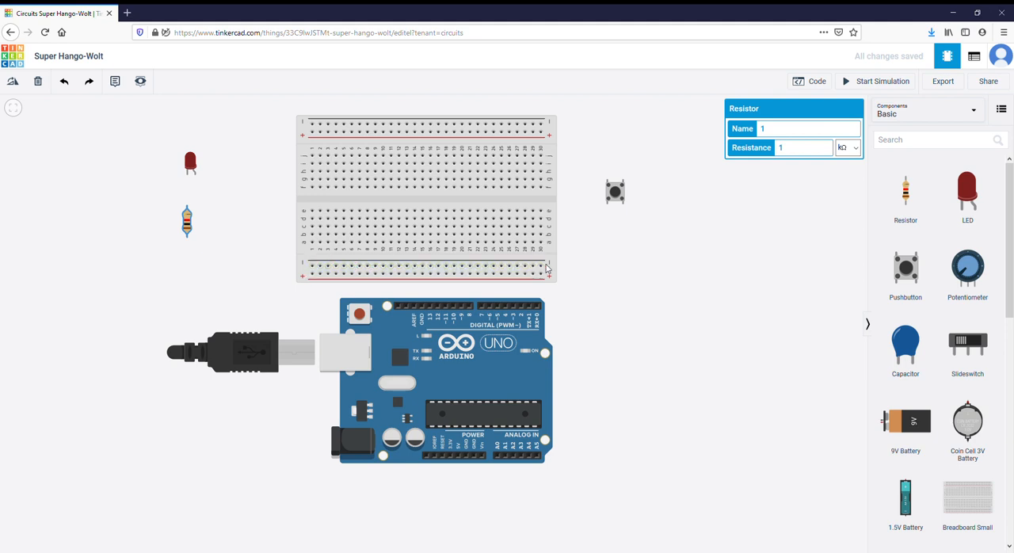
- Wire the Arduino's upper GND pin to the breadboard's lower negative rail in green, routing it around the board's left end
left_click(421, 309)
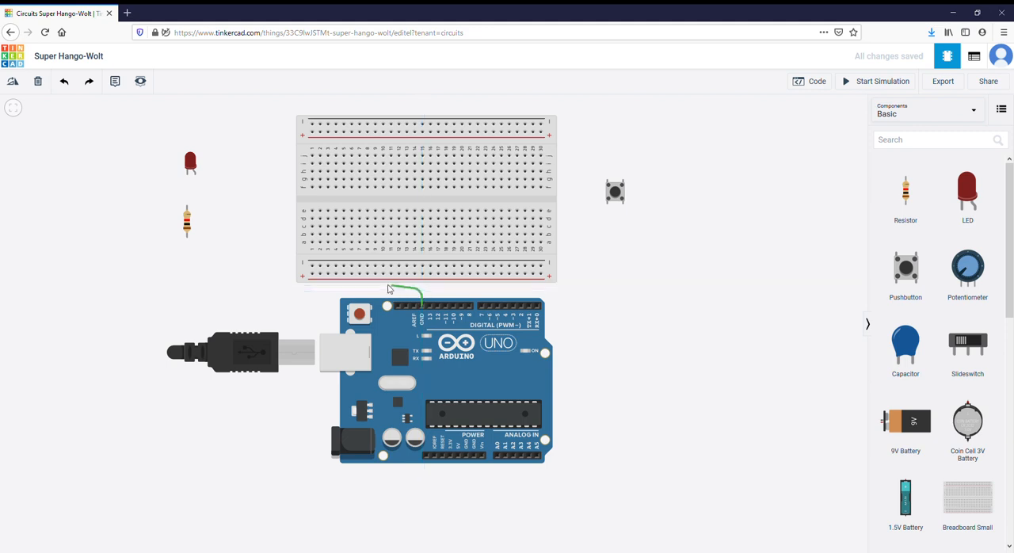
left_click(286, 287)
left_click(285, 267)
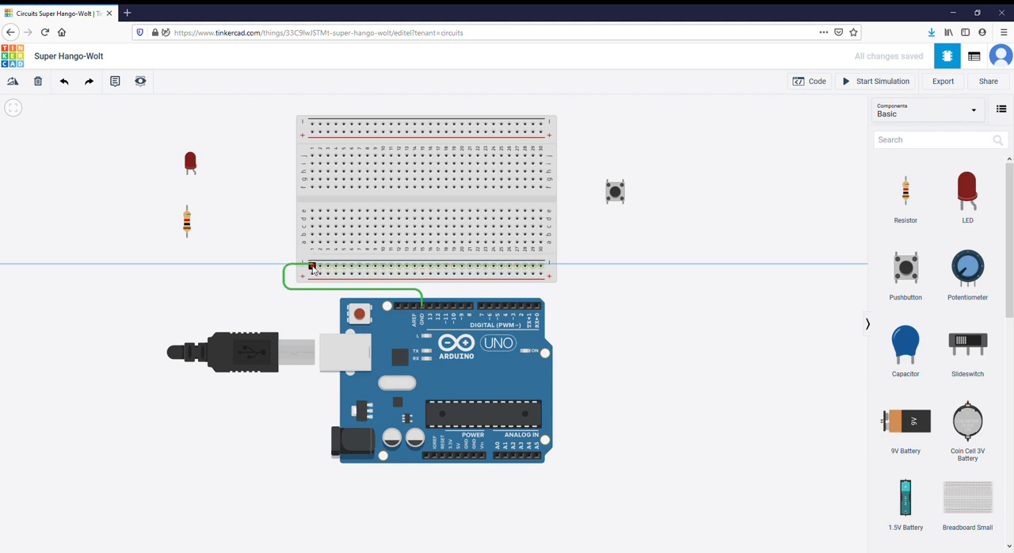
left_click(313, 267)
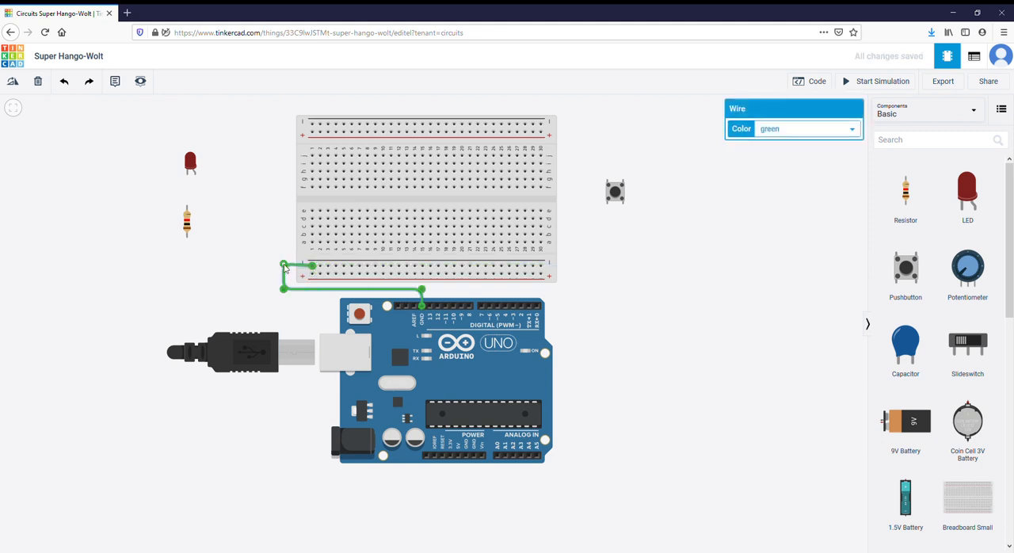
- Straighten the bend of the GND wire beside the breadboard's negative rail and change the wire's color to black
left_click_drag(284, 267, 284, 266)
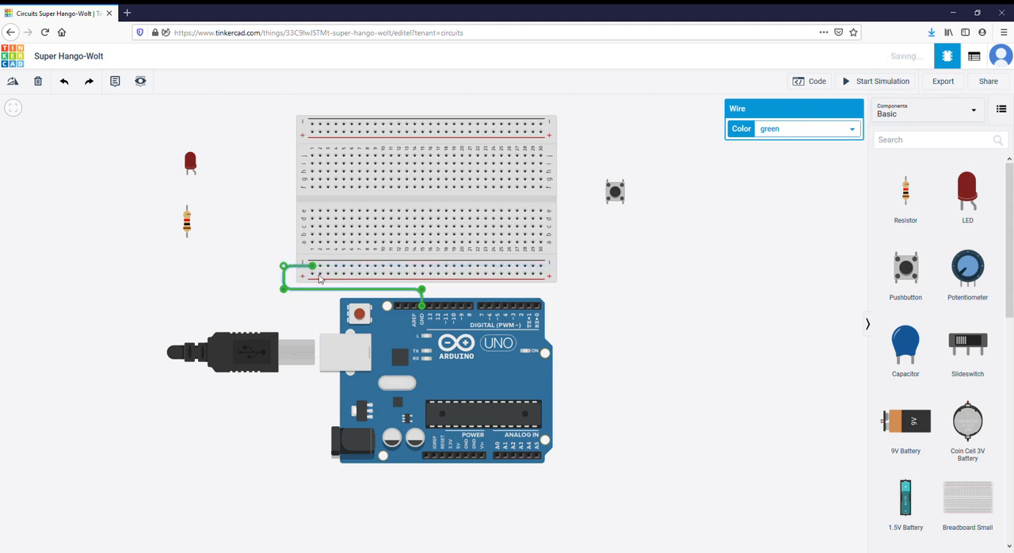
left_click(816, 146)
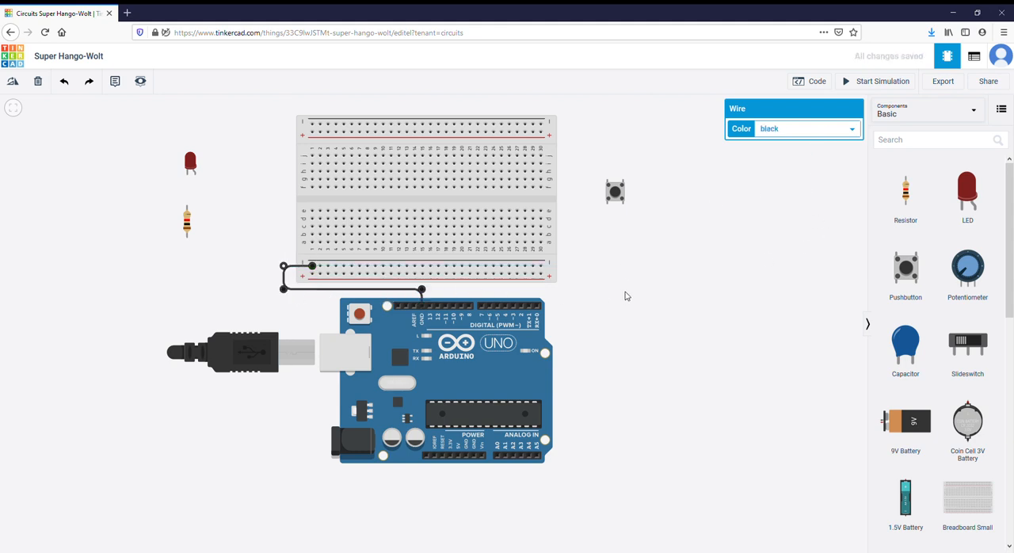
left_click(625, 294)
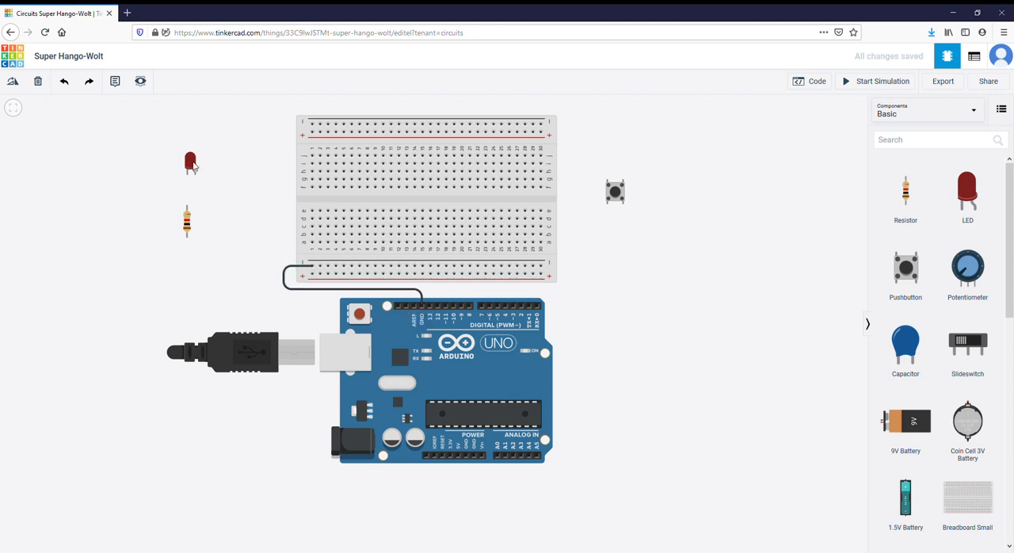
- Place the LED across breadboard columns 7 and 8 in row e and wire column 7 to the lower negative rail in black
left_click_drag(190, 160, 233, 175)
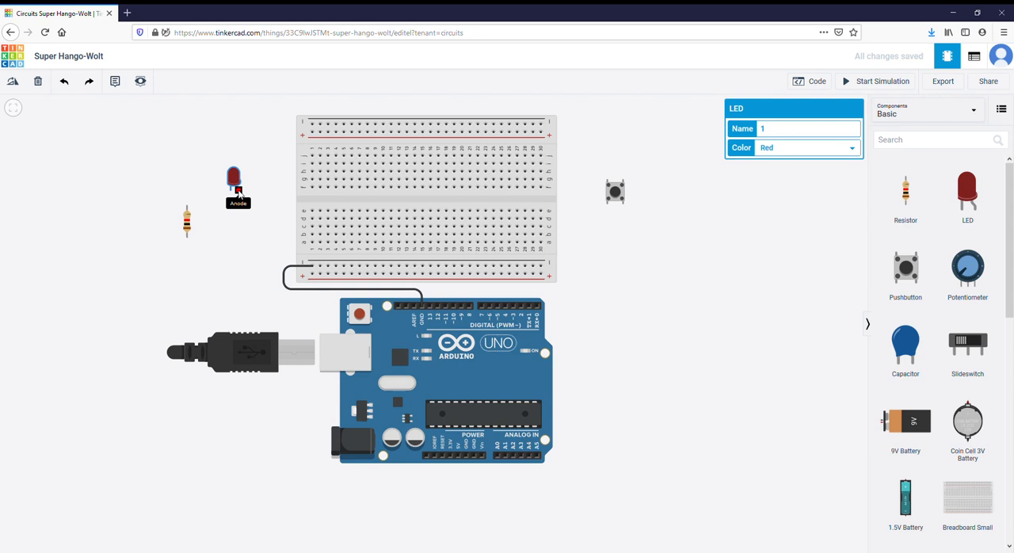
left_click_drag(231, 178, 361, 197)
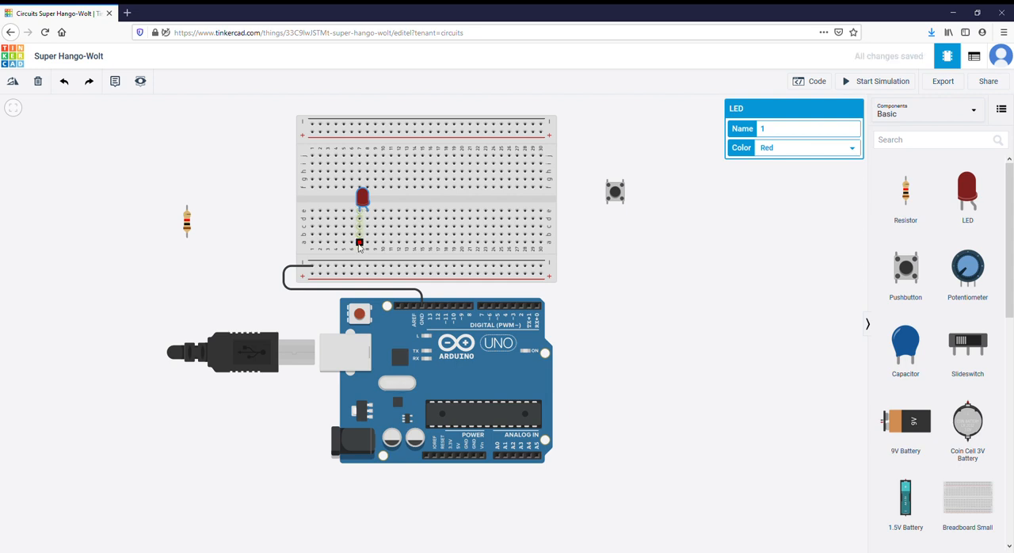
left_click(358, 244)
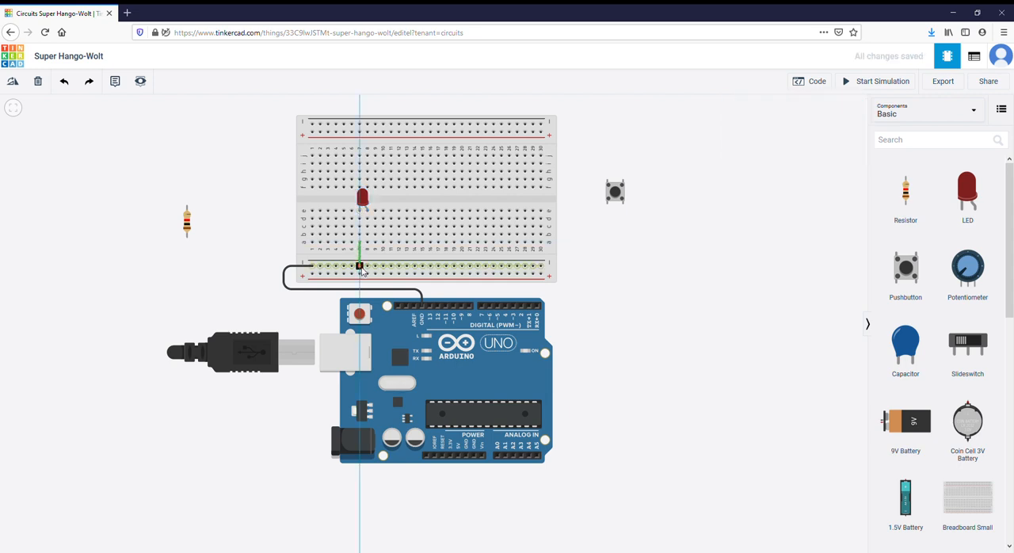
left_click(359, 266)
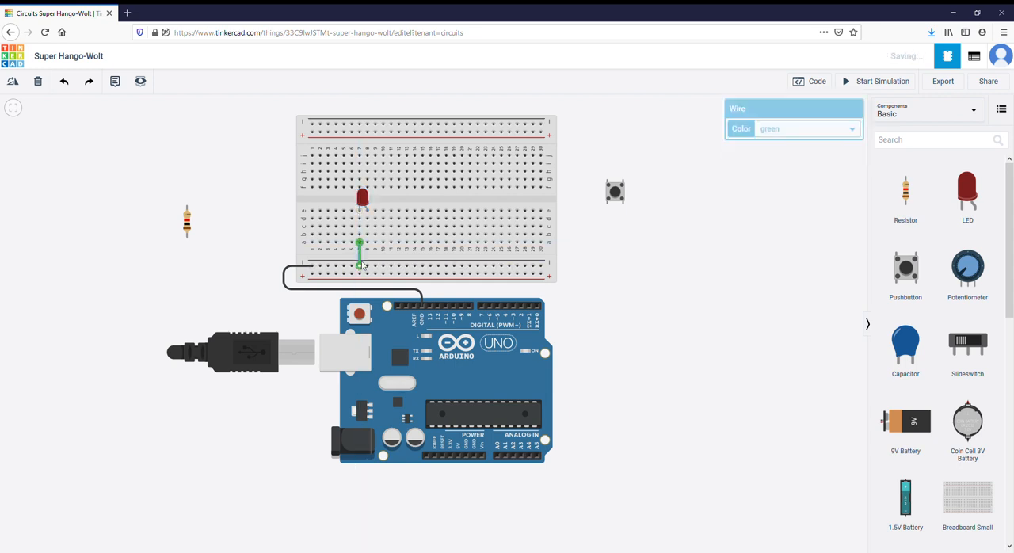
left_click(803, 149)
left_click(750, 208)
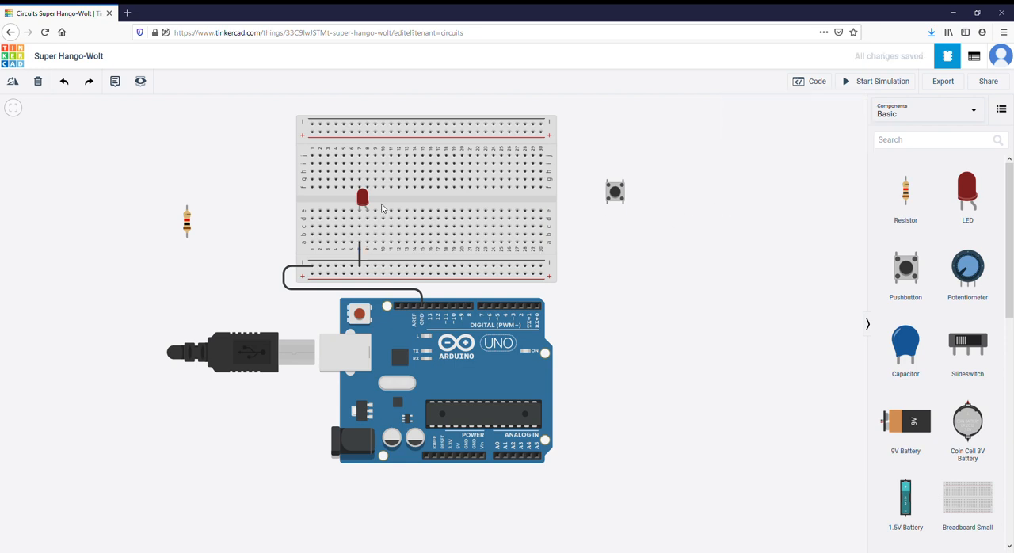
- Rotate the 1 kΩ resistor to horizontal and place it in row d of the breadboard from column 8 to column 12
left_click_drag(187, 226, 586, 247)
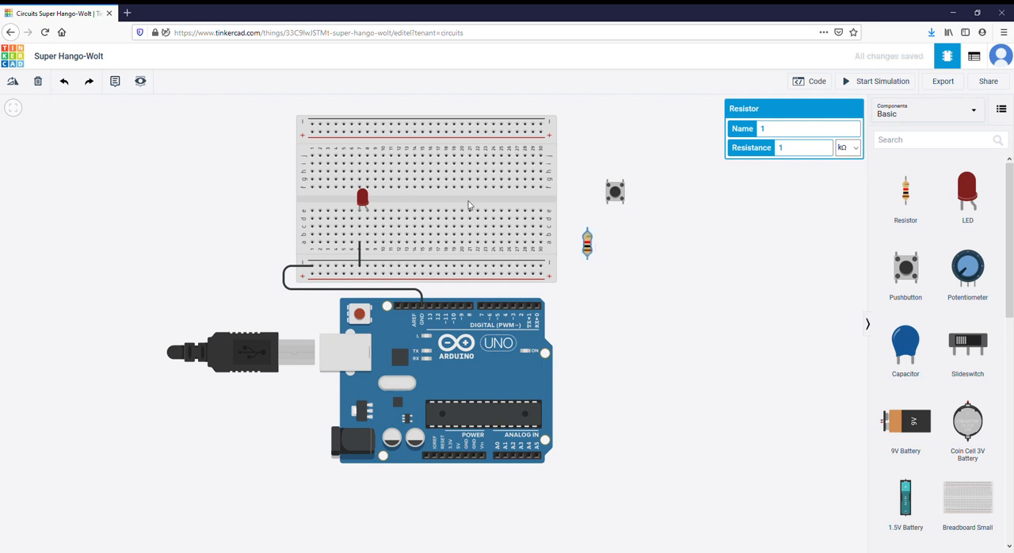
left_click(13, 84)
left_click(13, 84)
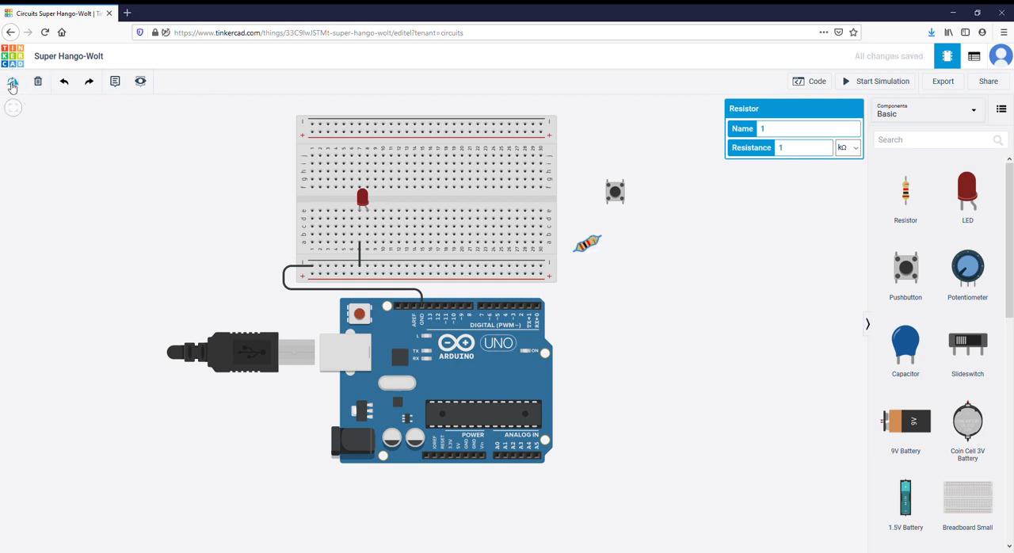
left_click(12, 84)
left_click_drag(588, 248, 386, 226)
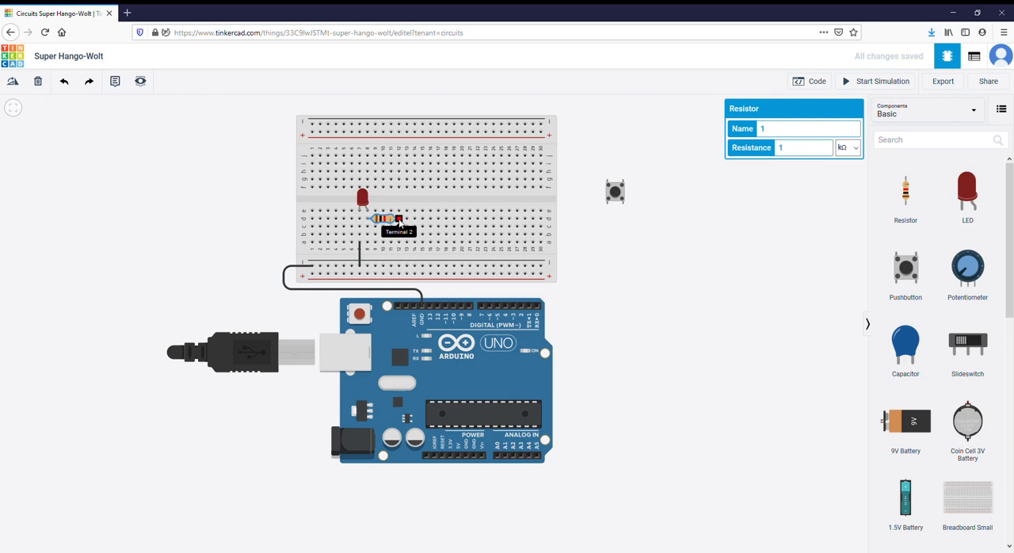
- Wire breadboard column 12, row a, to Arduino pin 13 in green, routing it around the board's right end
left_click(399, 243)
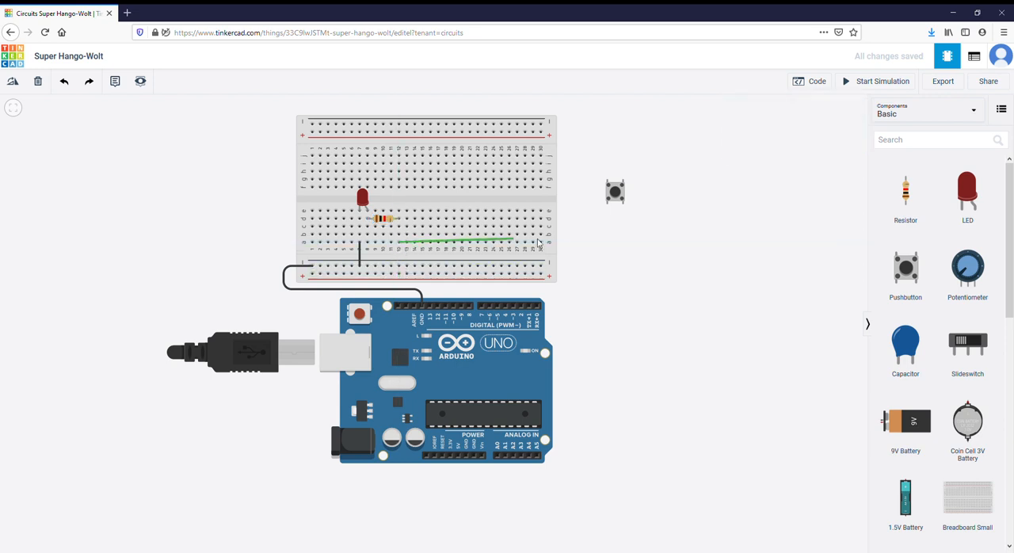
left_click(585, 245)
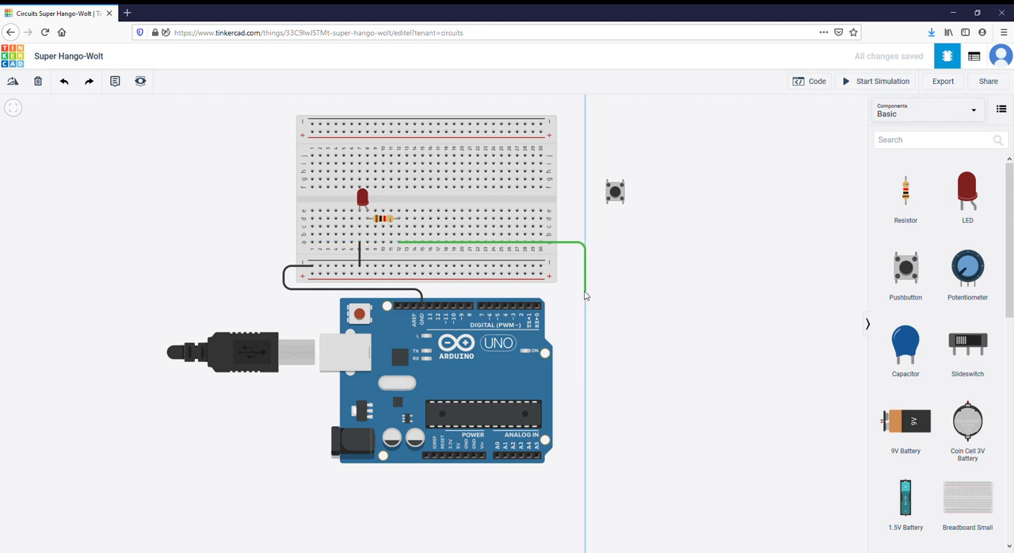
left_click(586, 290)
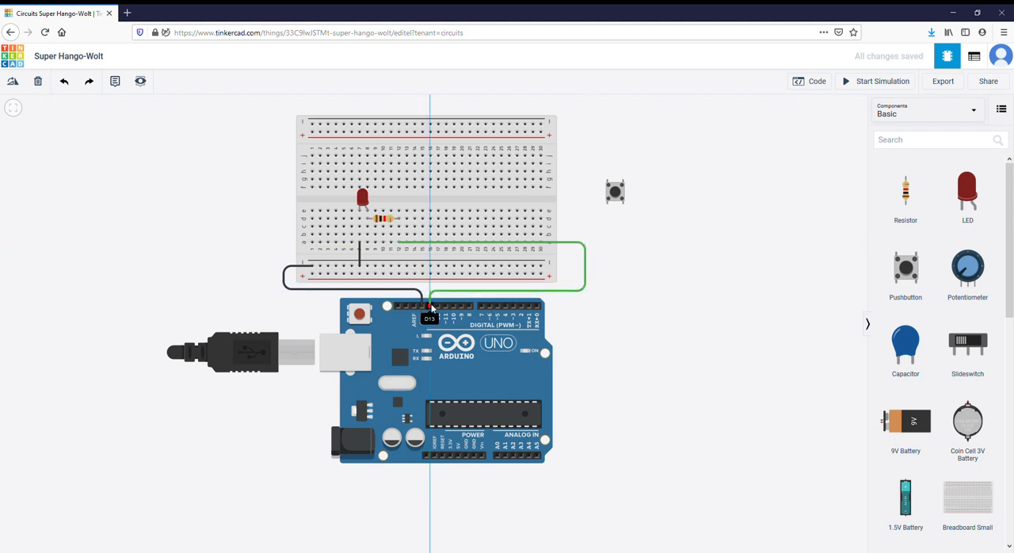
left_click(430, 305)
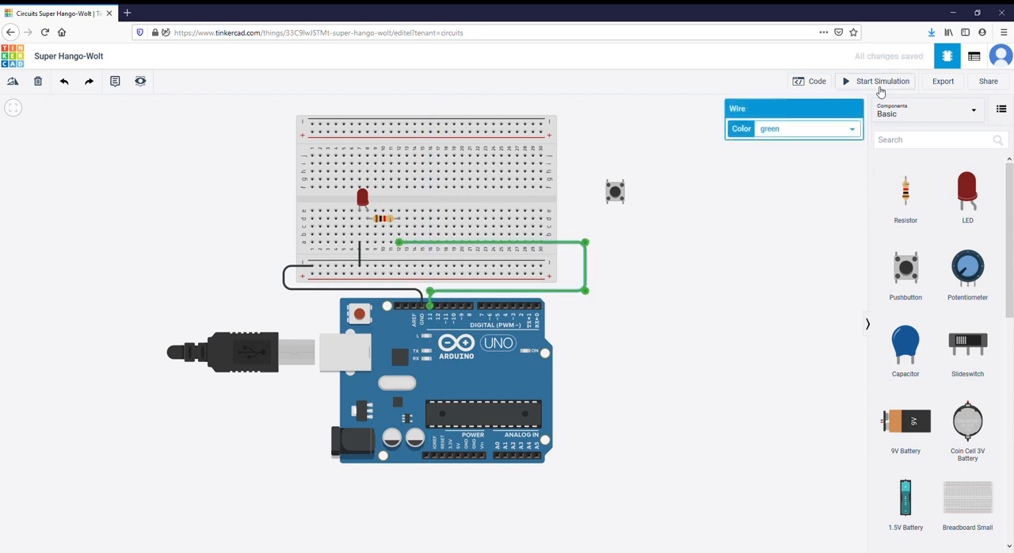
- Show the Arduino code to check which pin it blinks, and hide it again
left_click(813, 82)
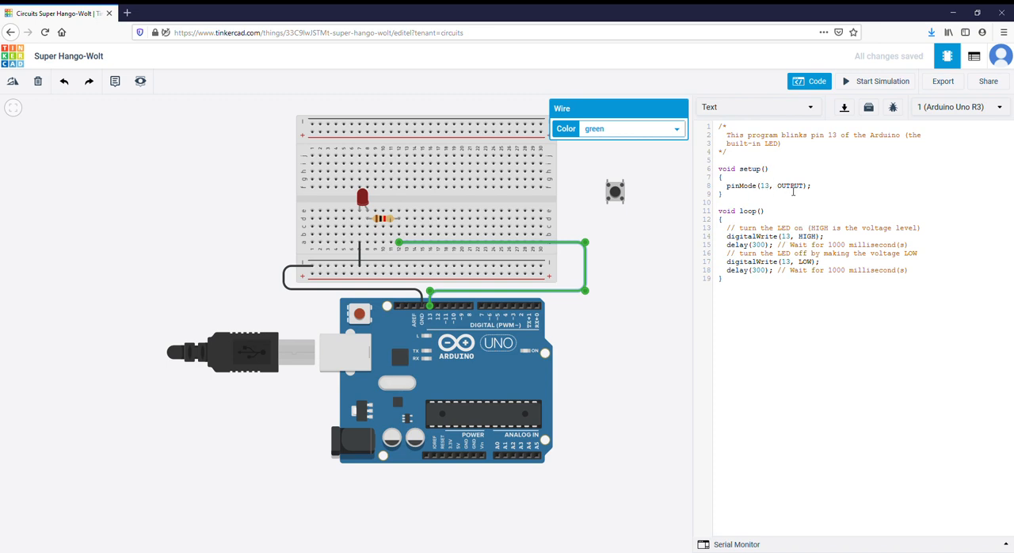
left_click(817, 85)
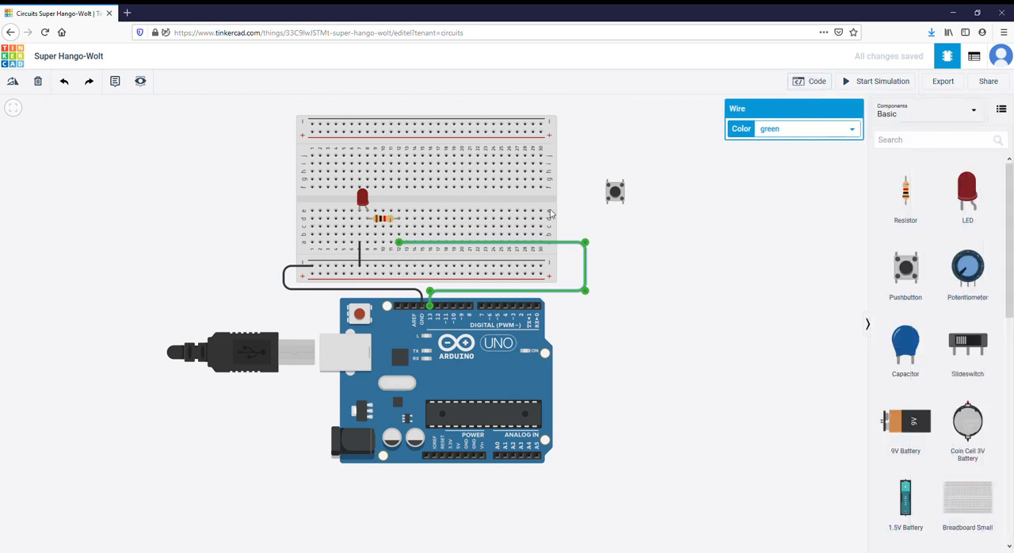
left_click(668, 256)
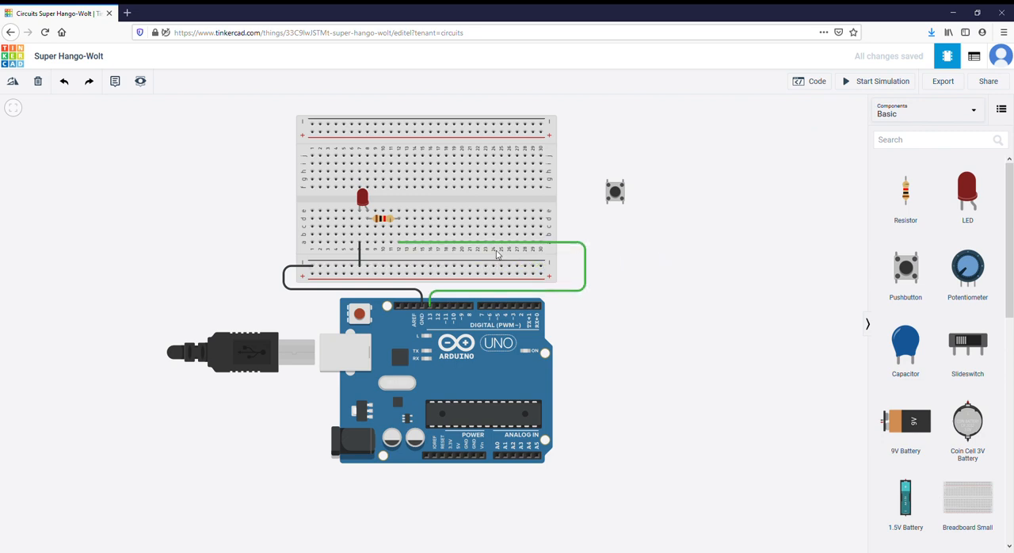
- Run the simulation to watch the breadboard LED blink with the 1 kΩ resistor, and stop it
left_click(853, 86)
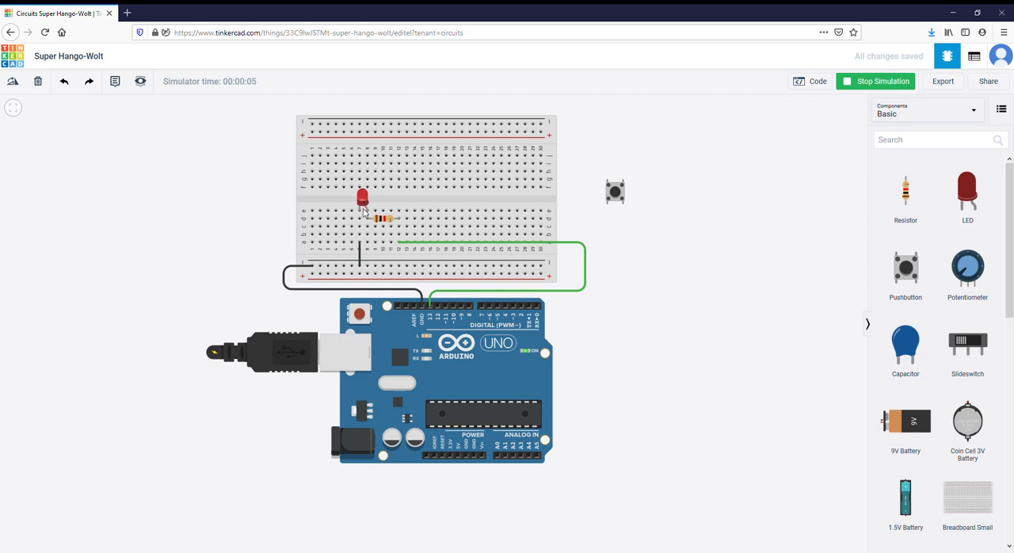
left_click(385, 220)
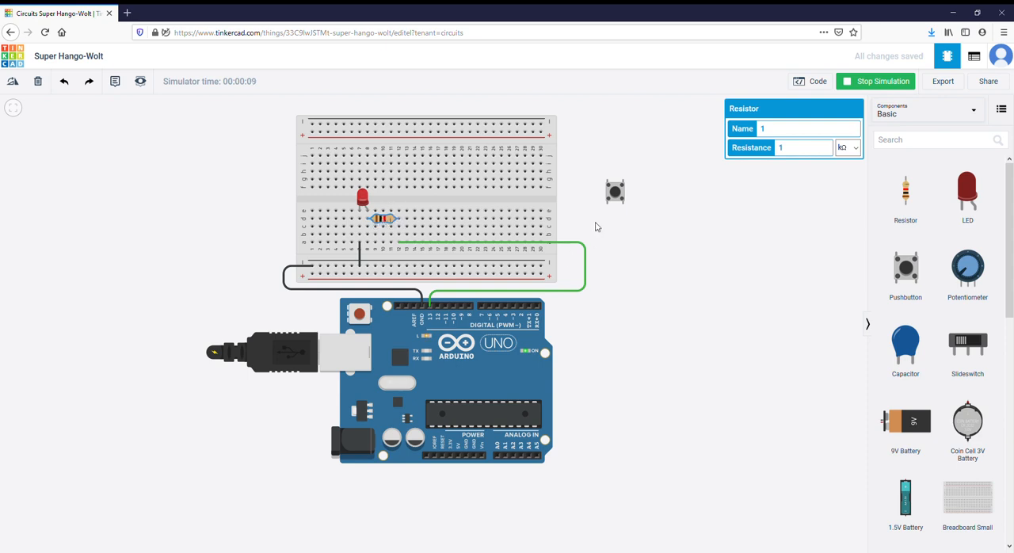
left_click(614, 196)
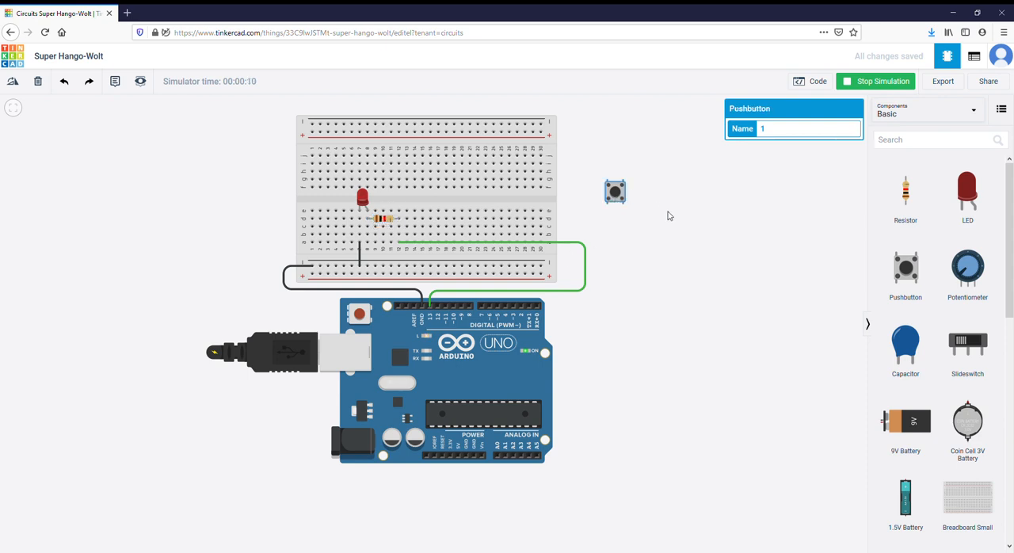
left_click(865, 84)
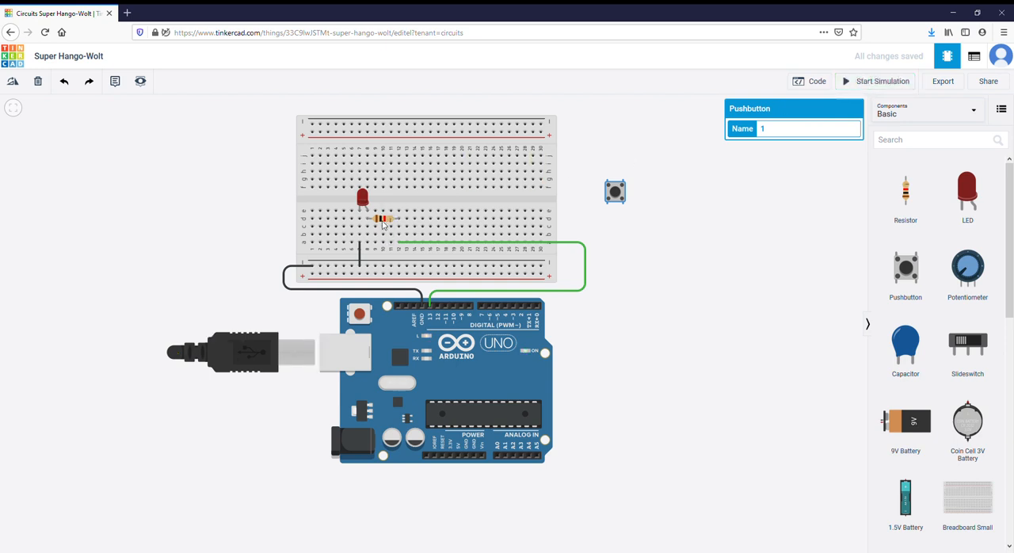
- Set the resistor's resistance to 470 Ω and run the simulation to compare the LED's brightness, stopping it again
mouse_move(381, 225)
left_mouse_down()
mouse_move(467, 208)
mouse_move(666, 233)
mouse_move(365, 273)
mouse_move(422, 201)
mouse_move(380, 224)
left_mouse_up()
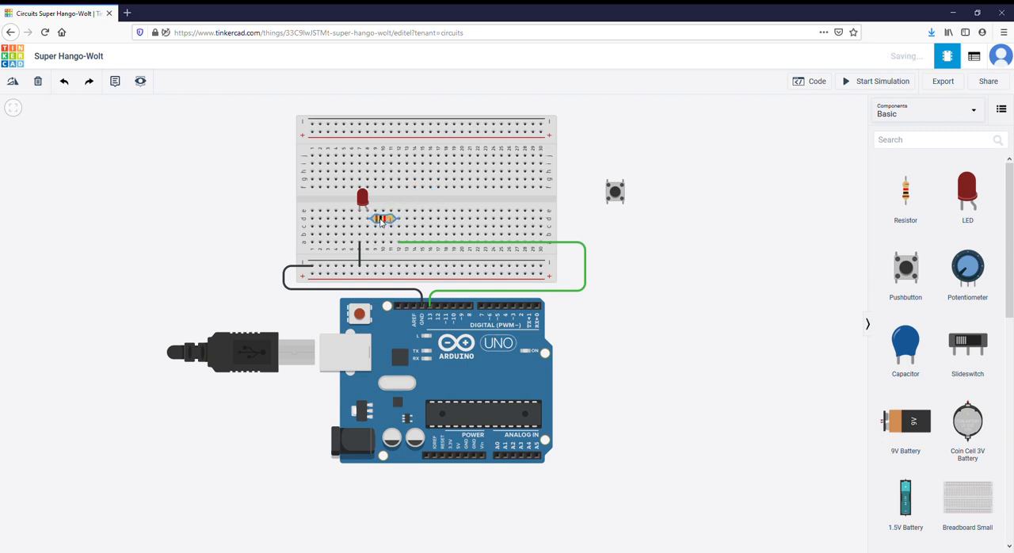
key("r")
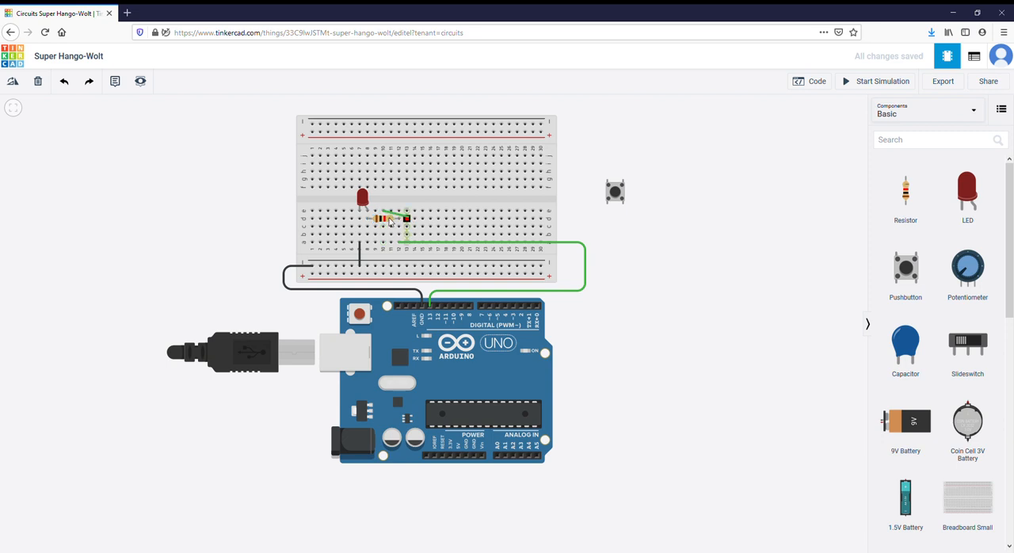
left_click(386, 221)
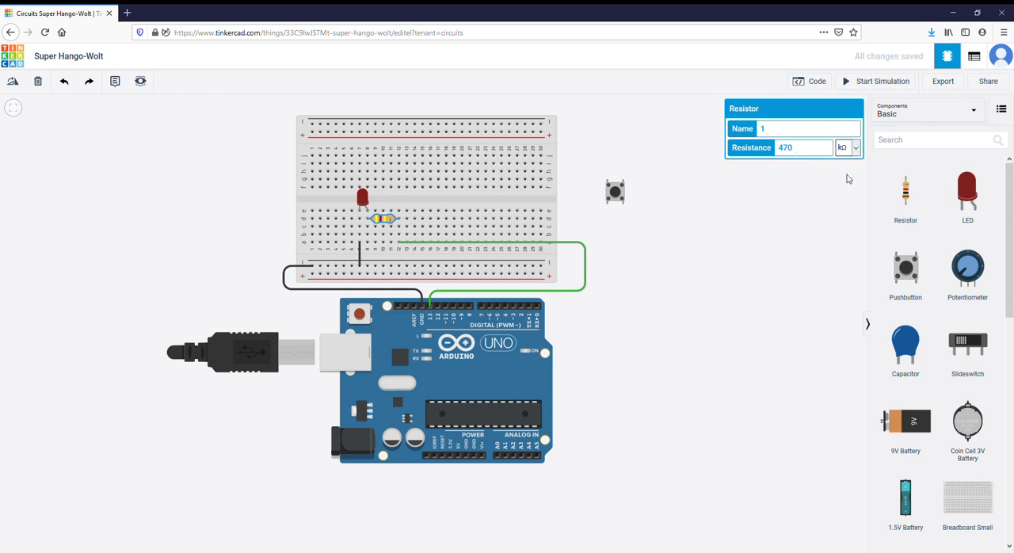
left_click(781, 215)
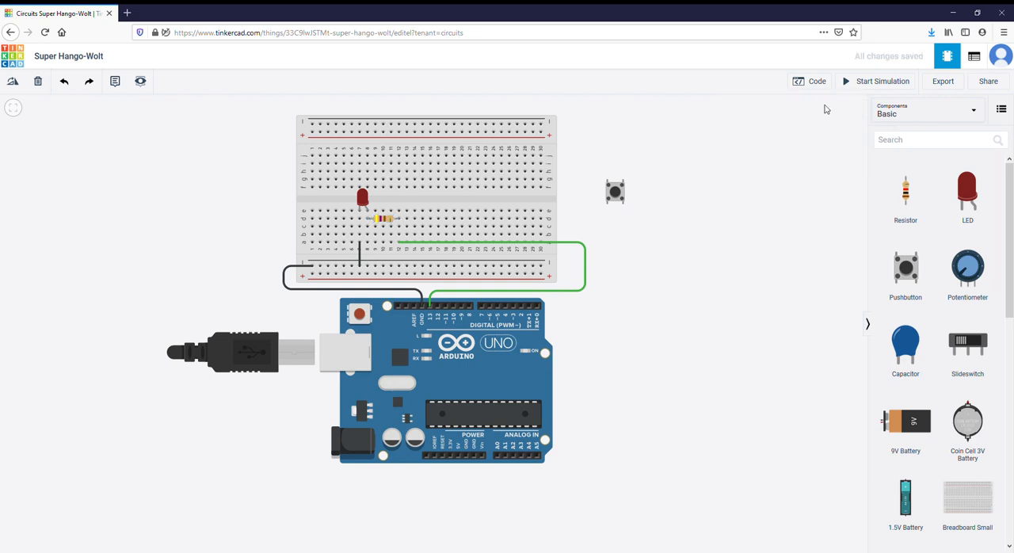
left_click(855, 84)
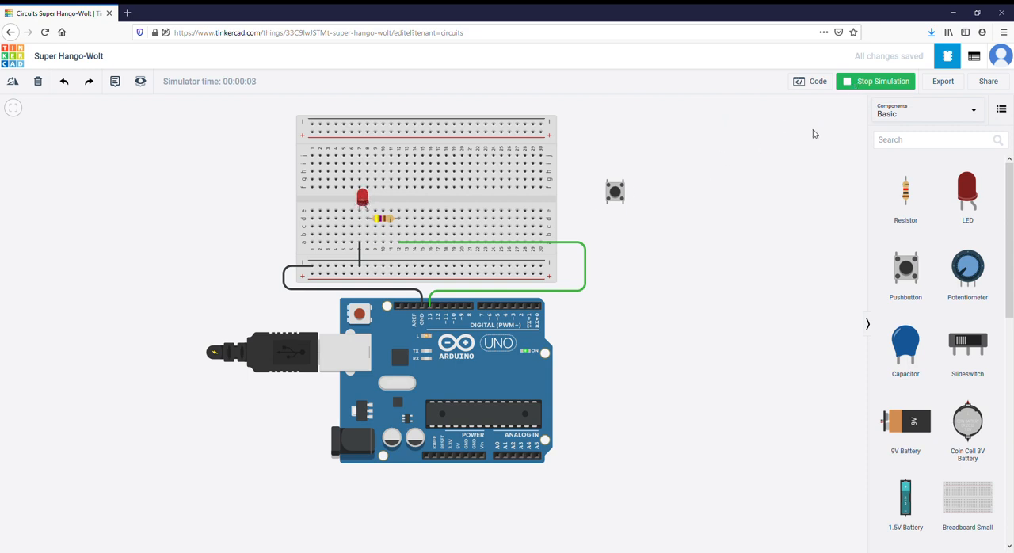
left_click(856, 84)
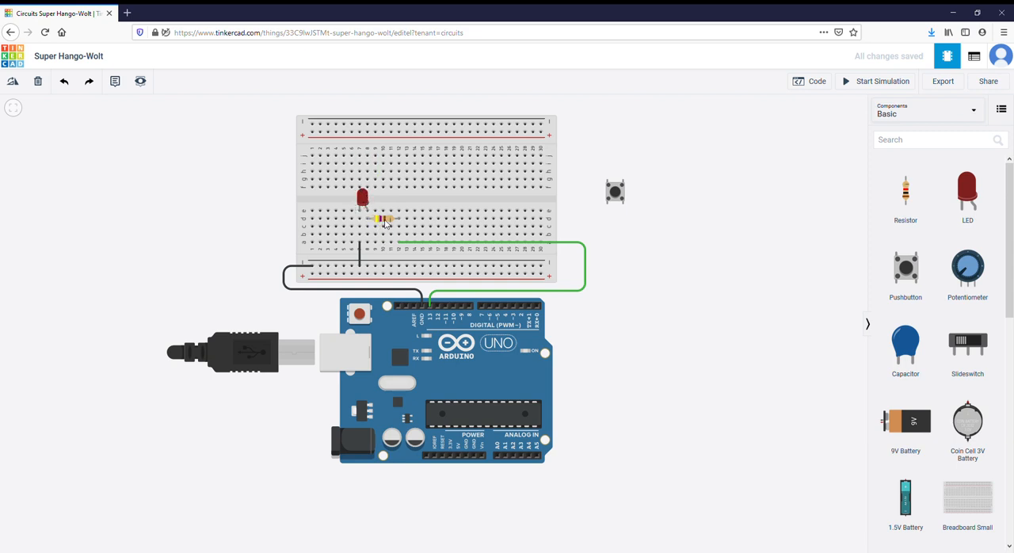
- Delete the resistor and reconnect the breadboard end of the green pin 13 wire to column 8, row a
left_click(385, 220)
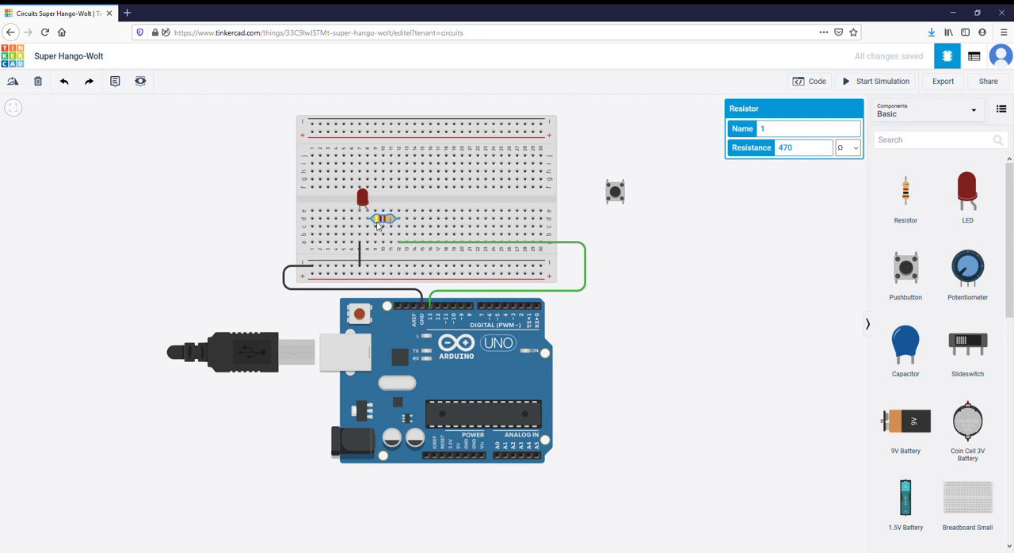
key("Delete")
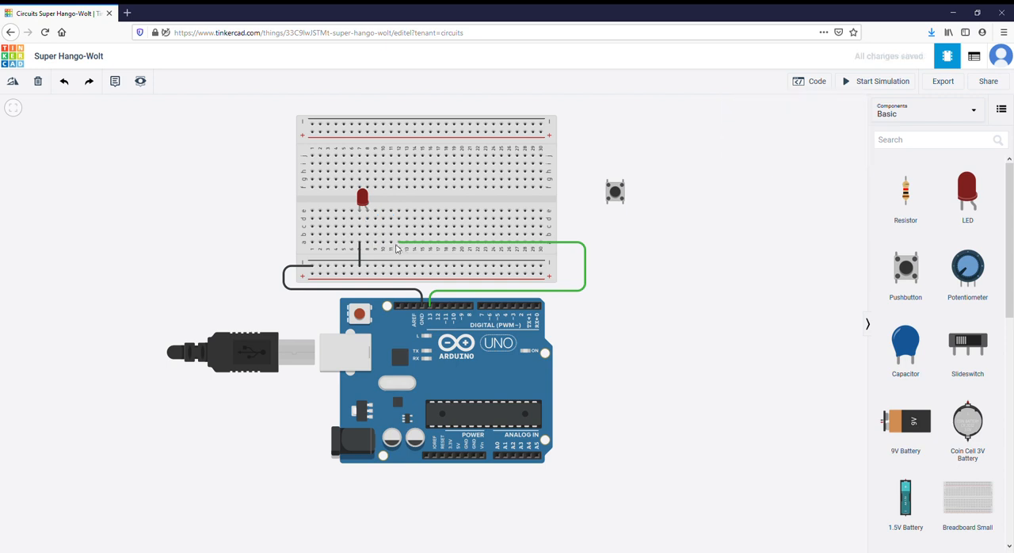
left_click(399, 245)
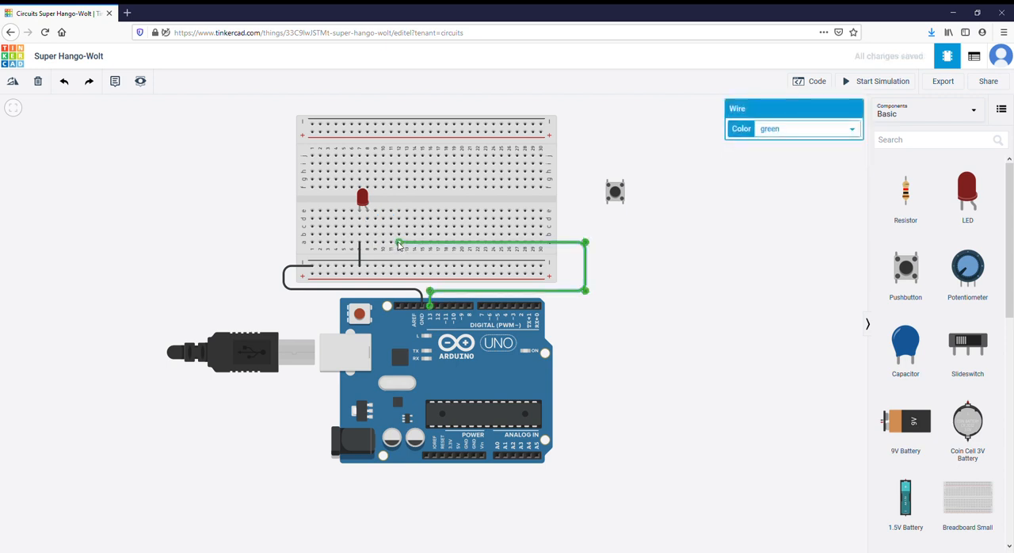
left_click_drag(398, 245, 367, 247)
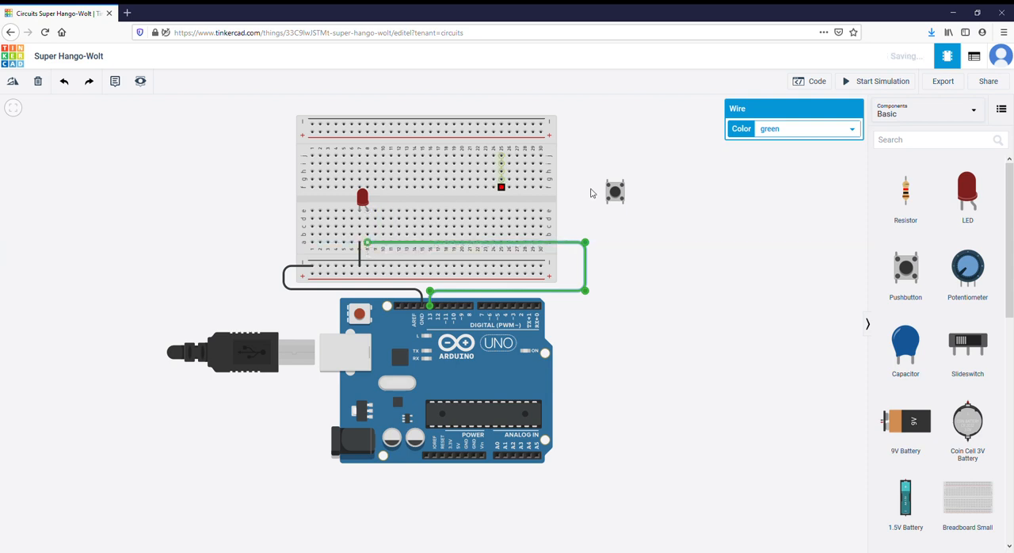
left_click(689, 273)
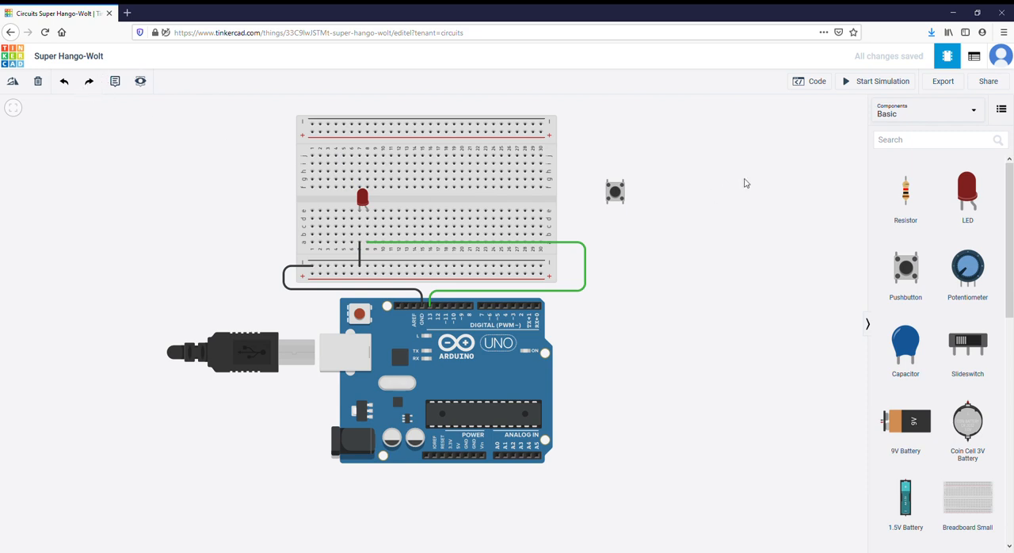
- Run the simulation without a resistor to examine the LED's behavior and warning marker, and stop it
left_click(856, 86)
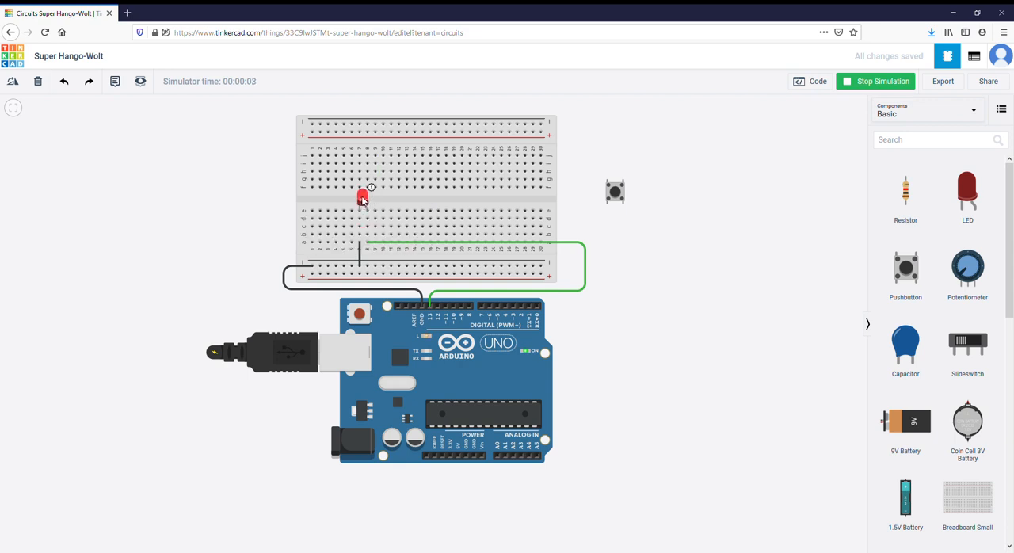
left_click(362, 198)
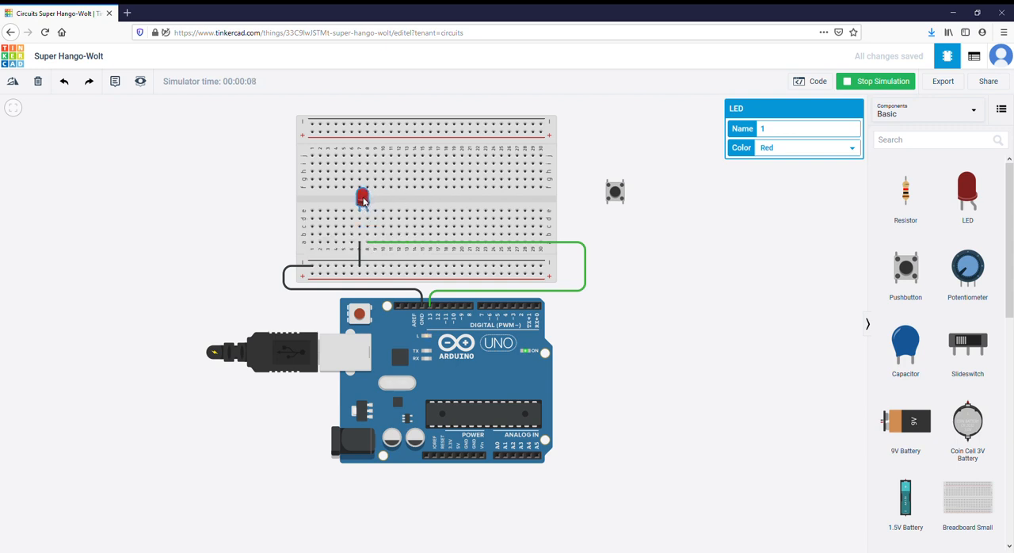
left_click(858, 87)
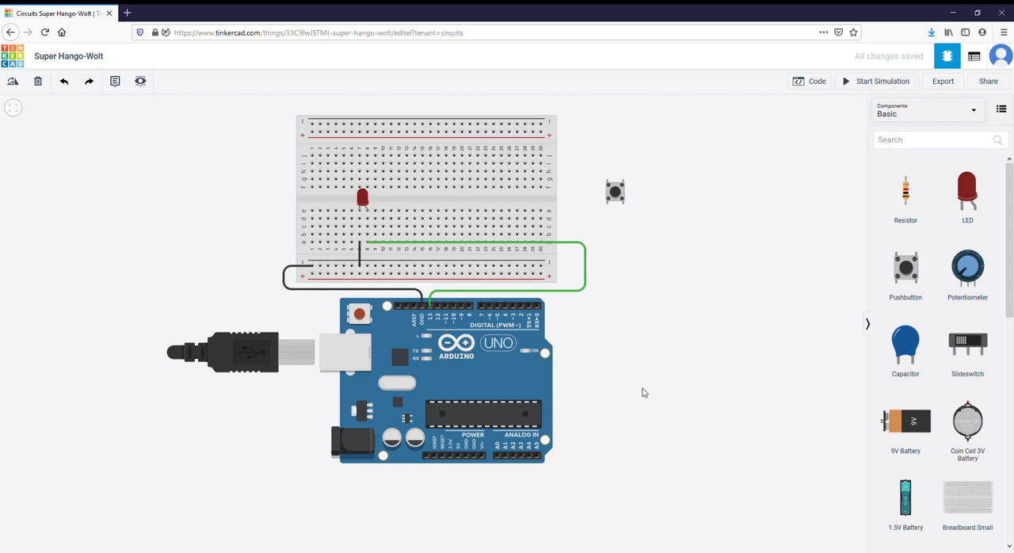
scroll(644, 391, "down", 1)
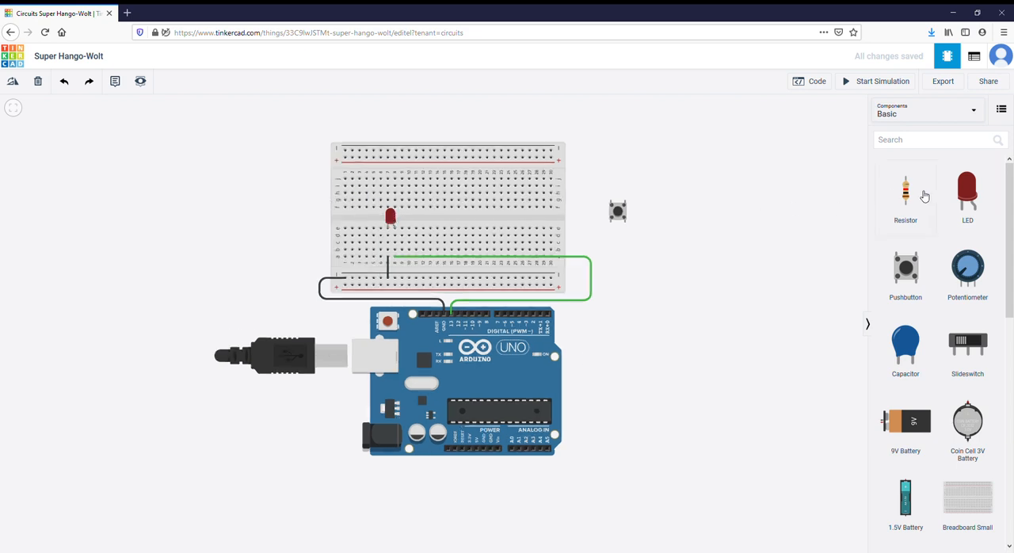
- Place a second red LED below the Arduino and wire the board's 5V pin to the LED's anode
left_click_drag(967, 194, 629, 494)
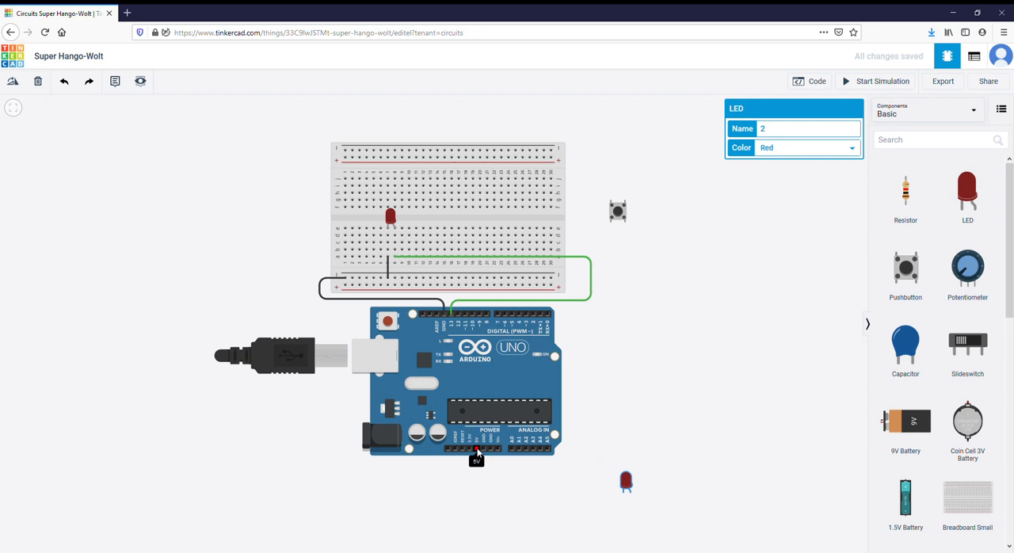
left_click(478, 452)
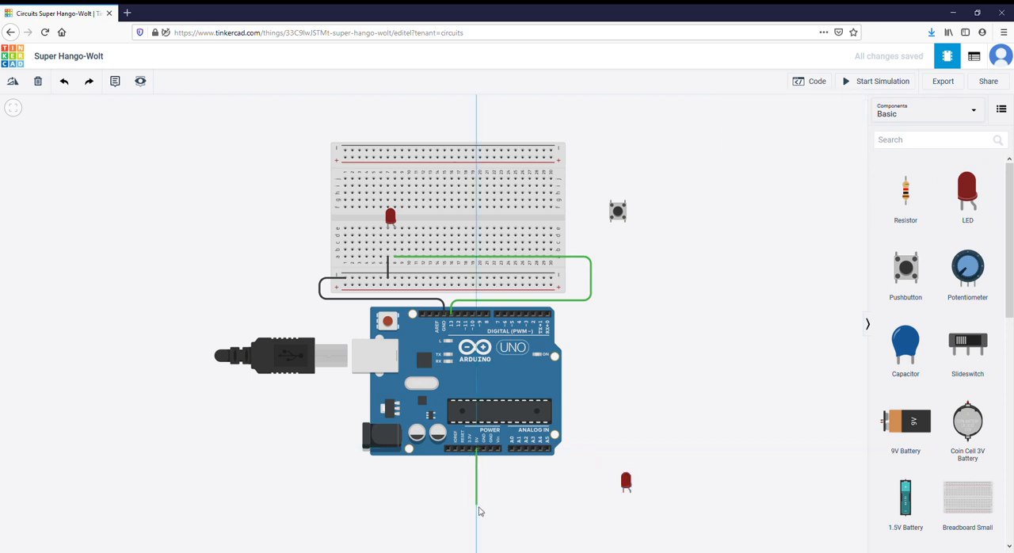
left_click(478, 507)
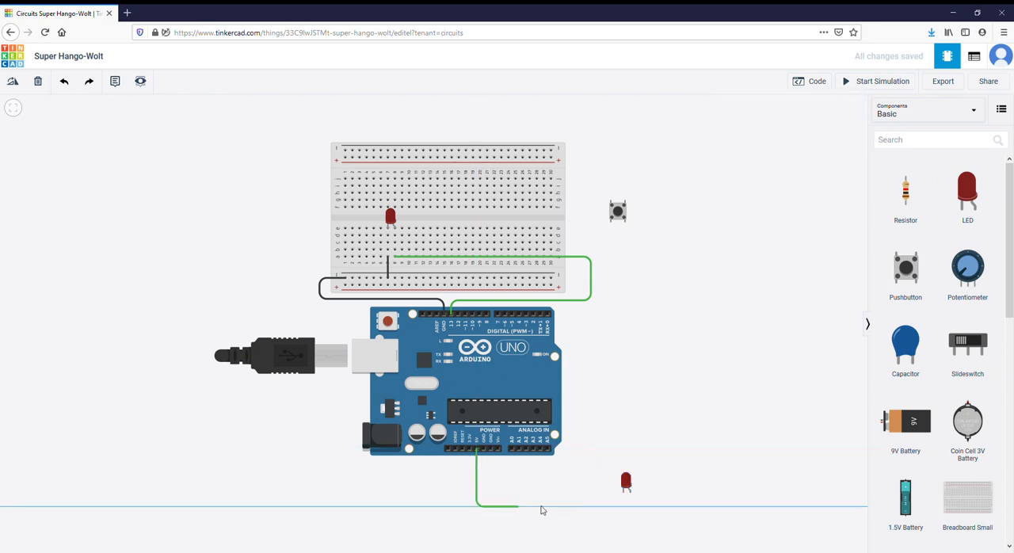
left_click(631, 508)
left_click(630, 494)
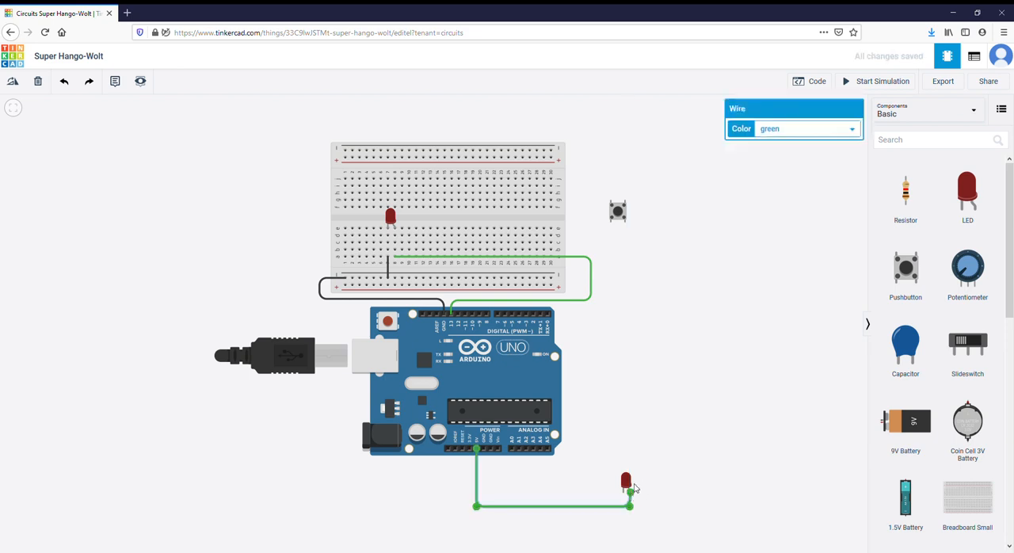
- Connect the new LED's cathode to the Arduino's power-side GND pin with a wire and color it black
left_click(624, 493)
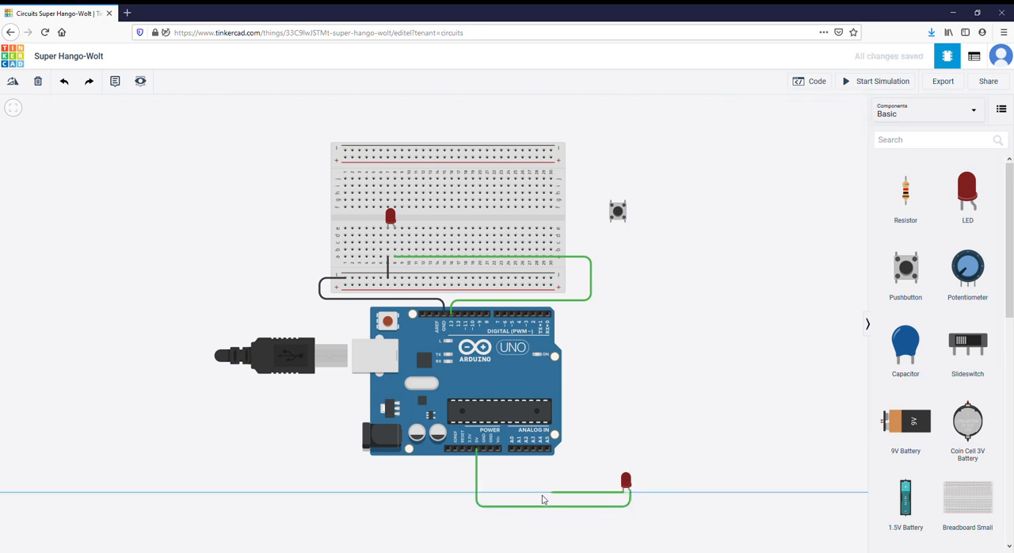
left_click(486, 495)
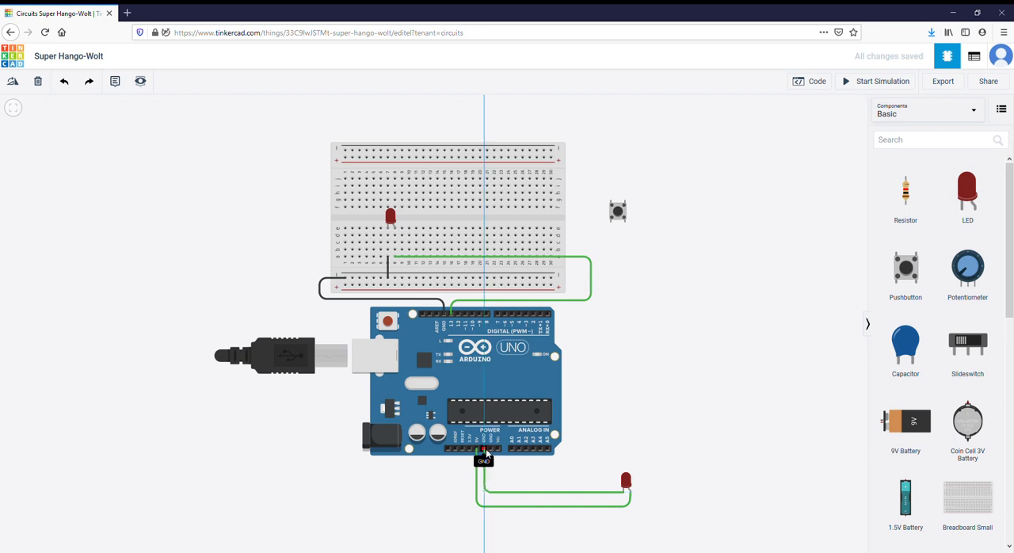
left_click(485, 448)
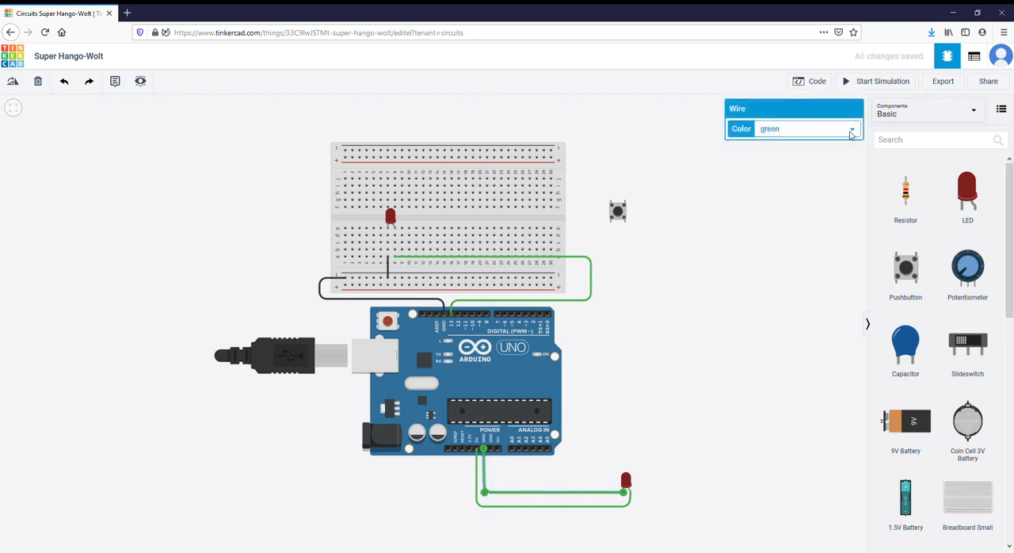
left_click(825, 148)
left_click(706, 436)
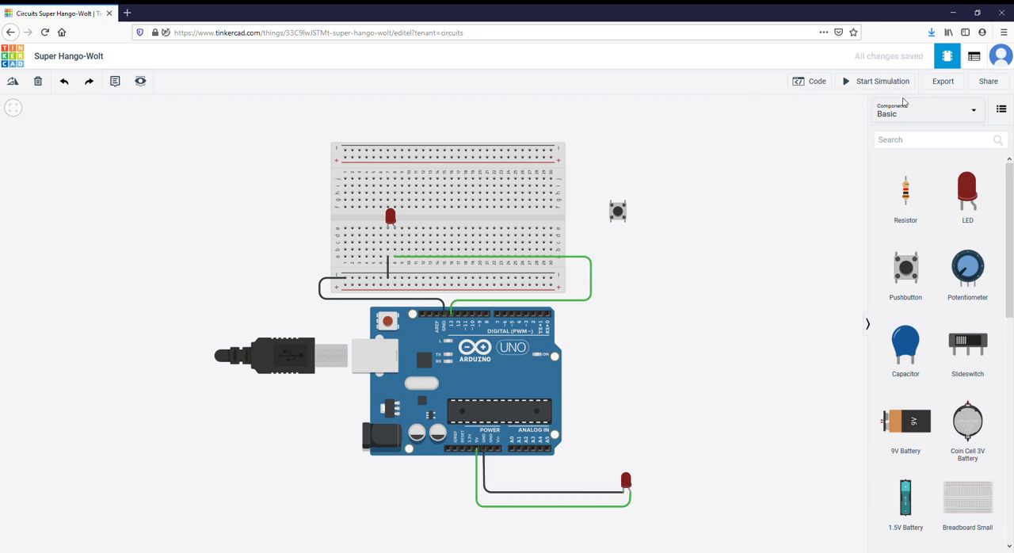
- Run the simulation to examine how the LED wired directly to 5V behaves, and stop it
left_click(861, 84)
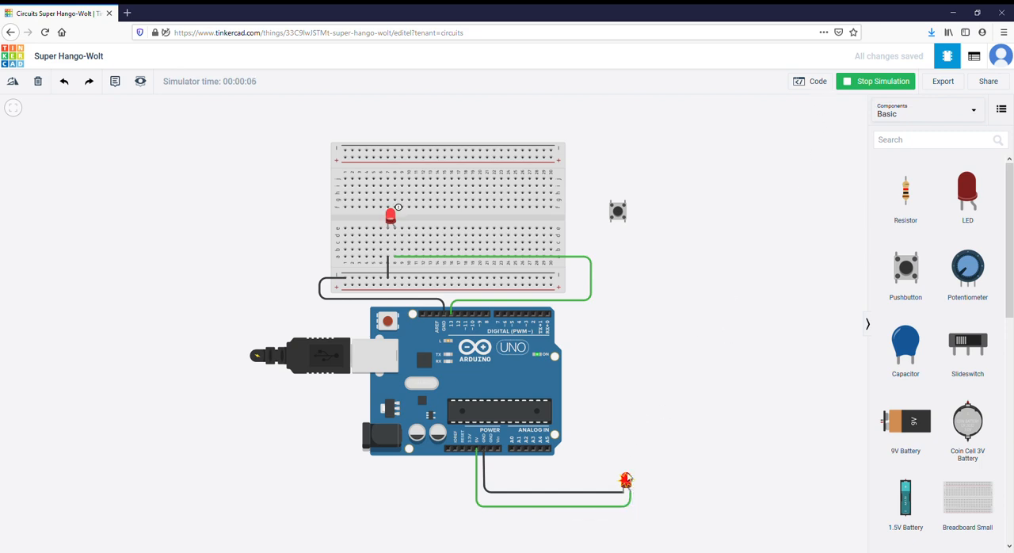
left_click(844, 82)
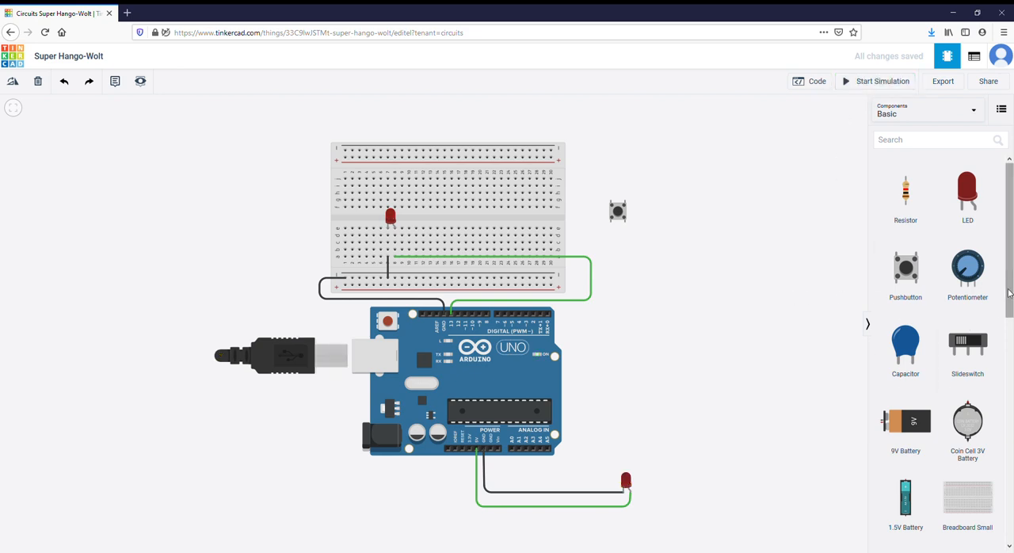
- Add a multimeter beside the breadboard, below the pushbutton, and set its mode to Resistance
left_click_drag(1009, 267, 685, 288)
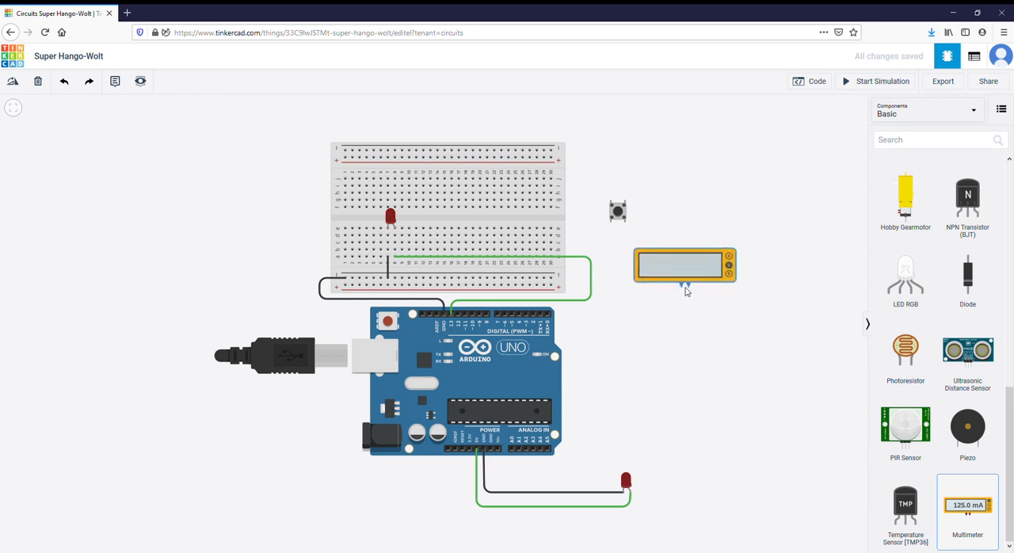
left_click(715, 329)
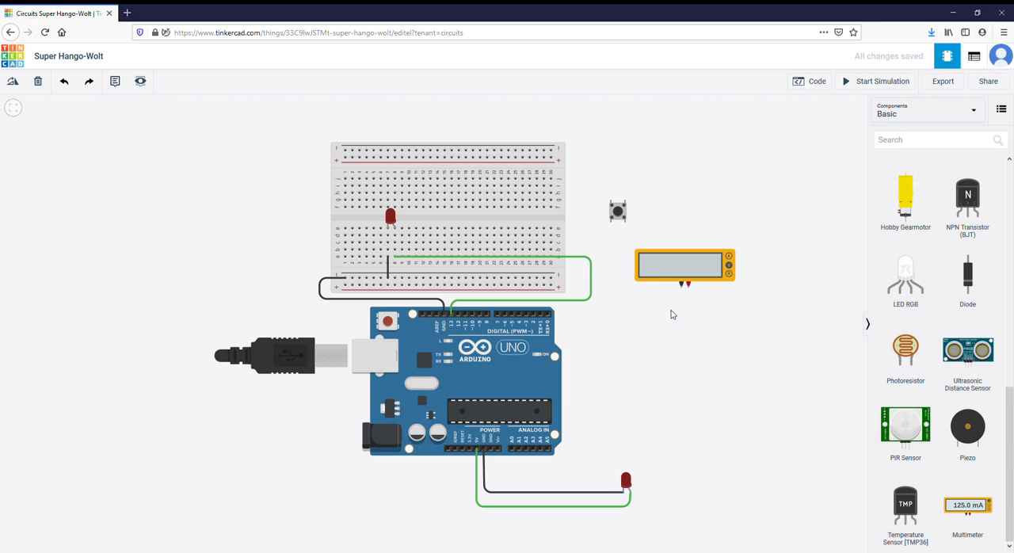
left_click(730, 260)
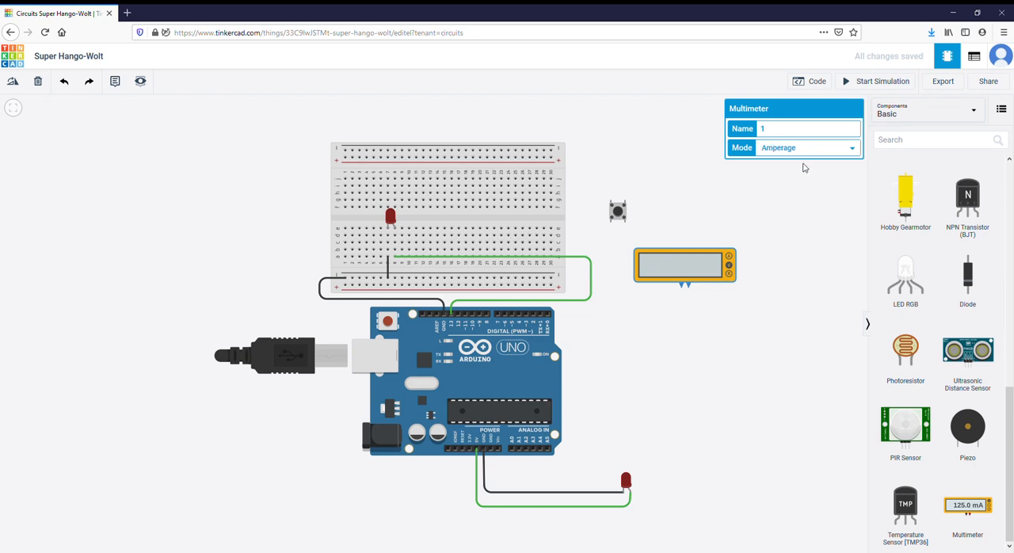
left_click(797, 179)
left_click(796, 186)
- Add a 1 kΩ resistor, rotate it to horizontal, and place it on breadboard row d from column 8 to column 12
scroll(891, 238, "up", 7)
scroll(989, 307, "down", 5)
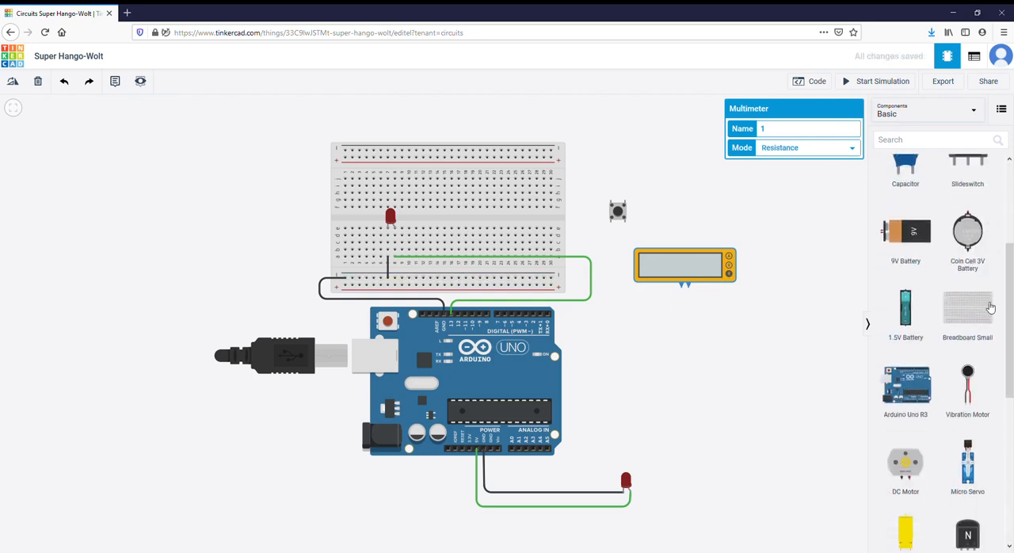
scroll(990, 306, "up", 5)
left_click_drag(915, 204, 708, 351)
left_click(722, 331)
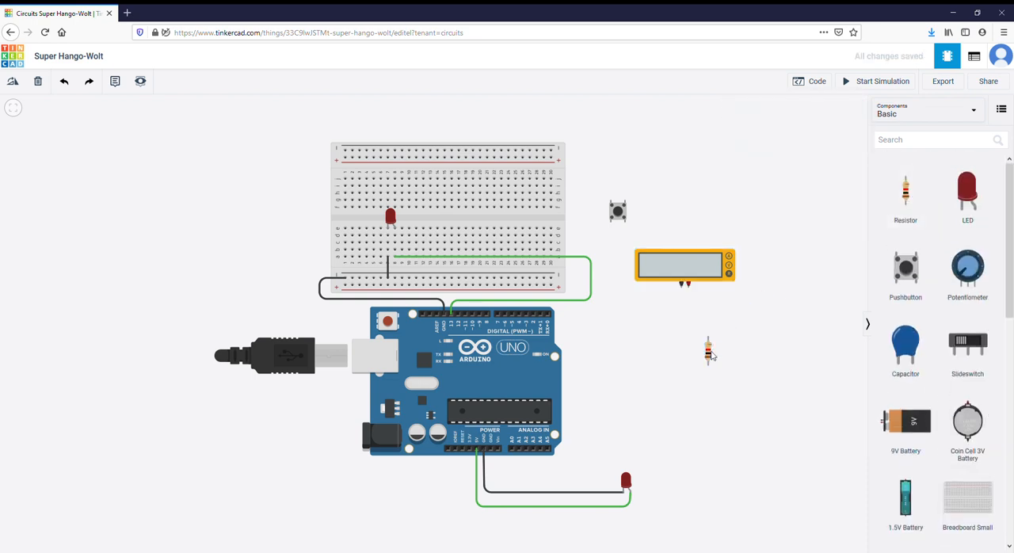
left_click(708, 353)
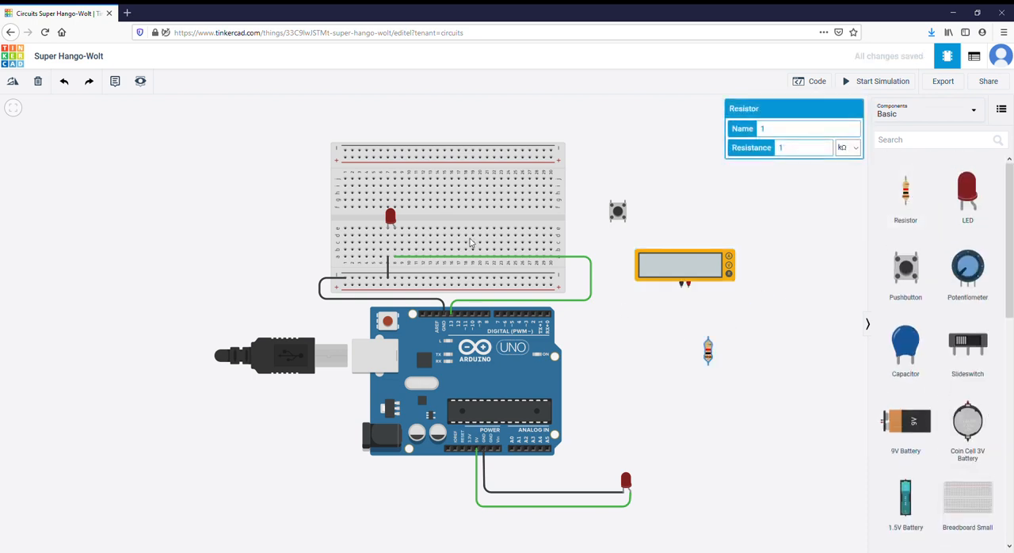
left_click(13, 82)
left_click(14, 84)
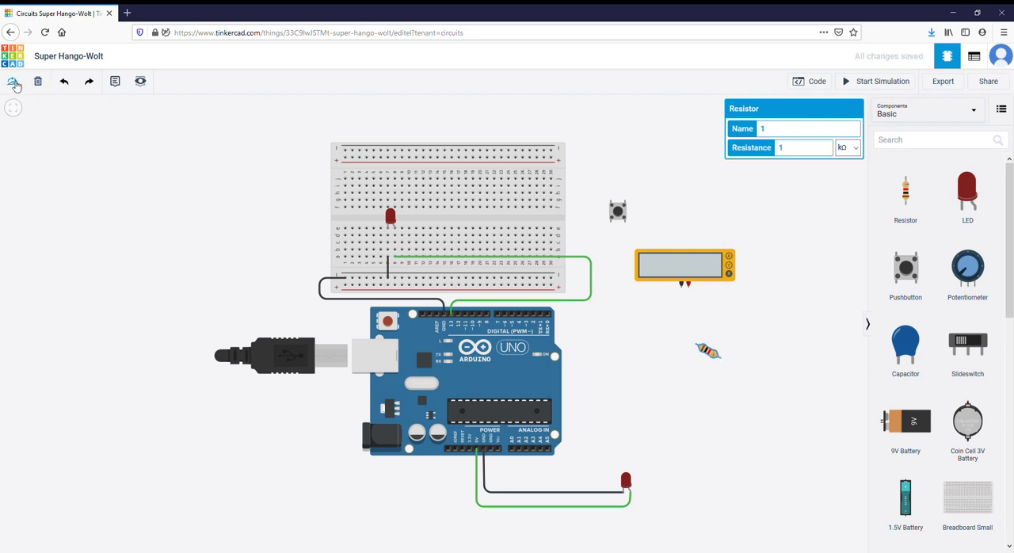
left_click(15, 84)
left_click(15, 84)
left_click(15, 84)
left_click_drag(710, 352, 409, 239)
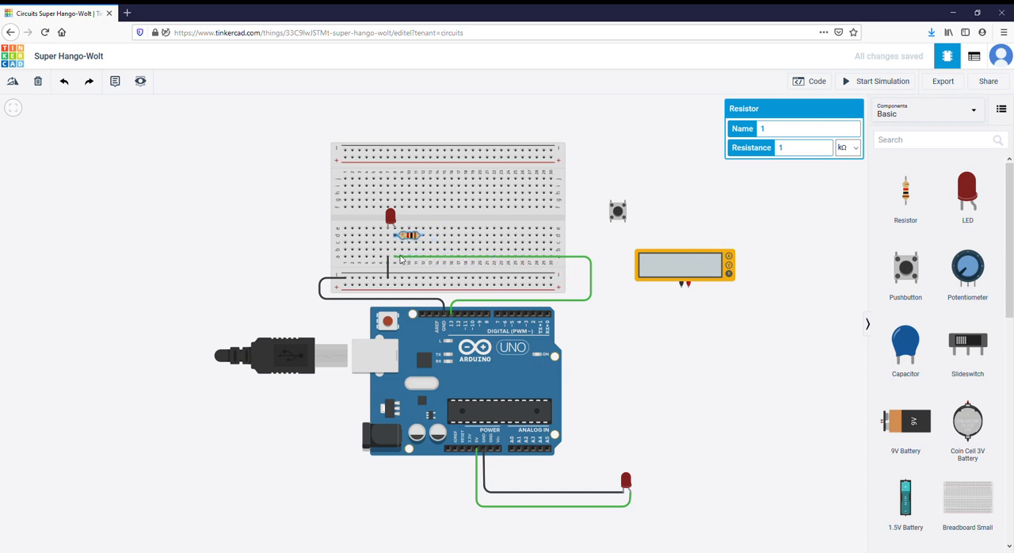
- Reconnect the breadboard end of the green pin 13 wire to column 12, row a
left_click(395, 257)
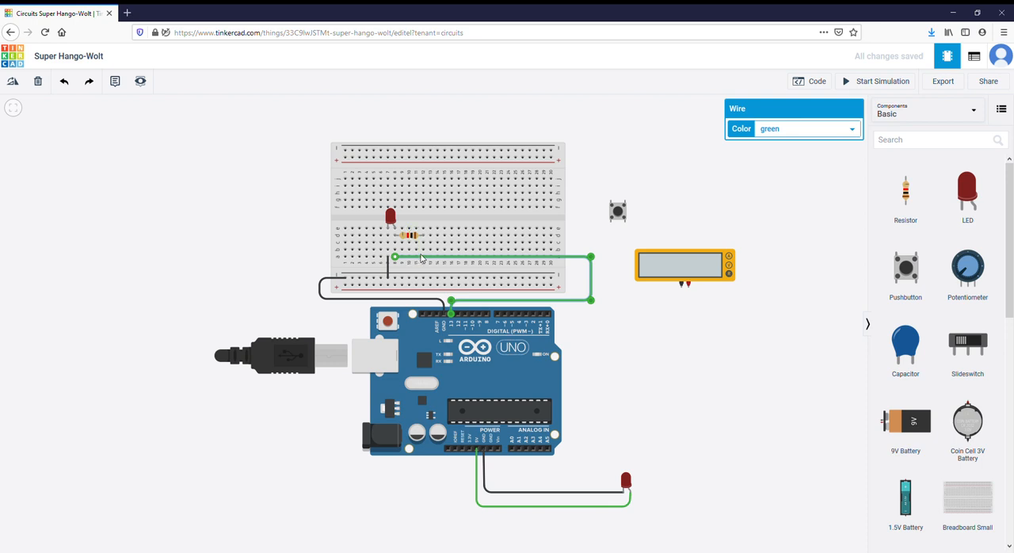
left_click_drag(404, 258, 423, 259)
left_click(607, 168)
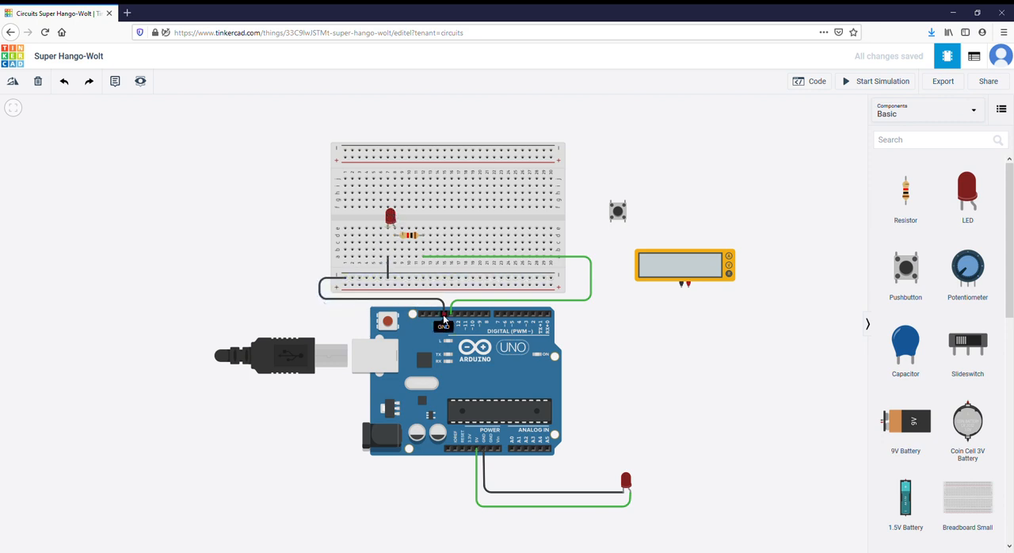
- Try to measure the breadboard resistor by wiring the multimeter's negative lead to column 12 and positive lead to column 8, row c, and simulating
left_click(681, 288)
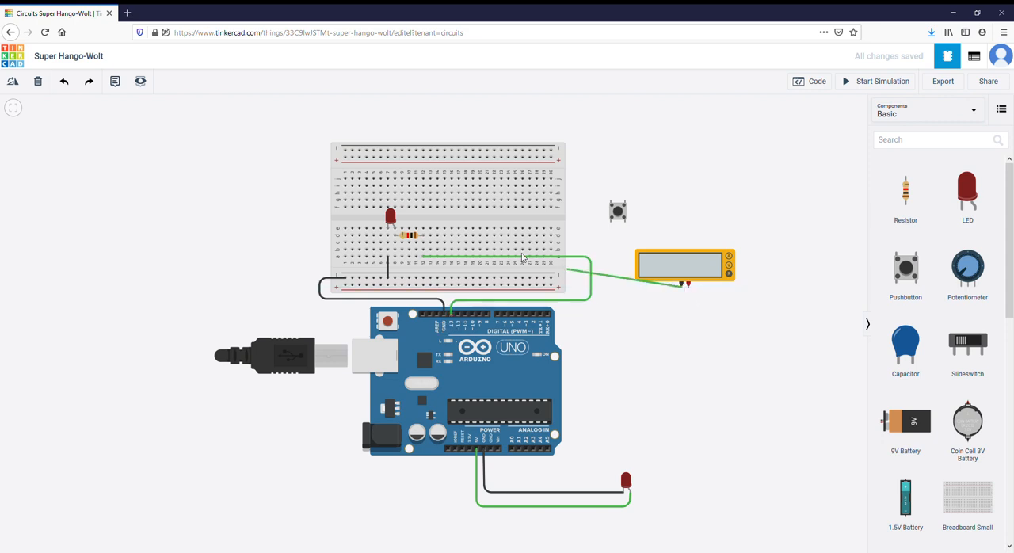
left_click(424, 243)
left_click(688, 285)
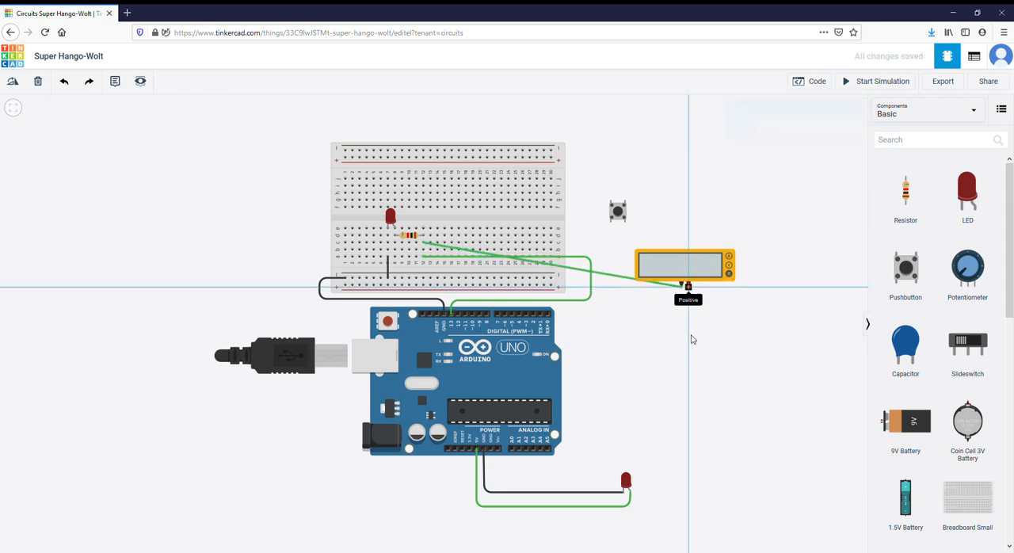
left_click(688, 349)
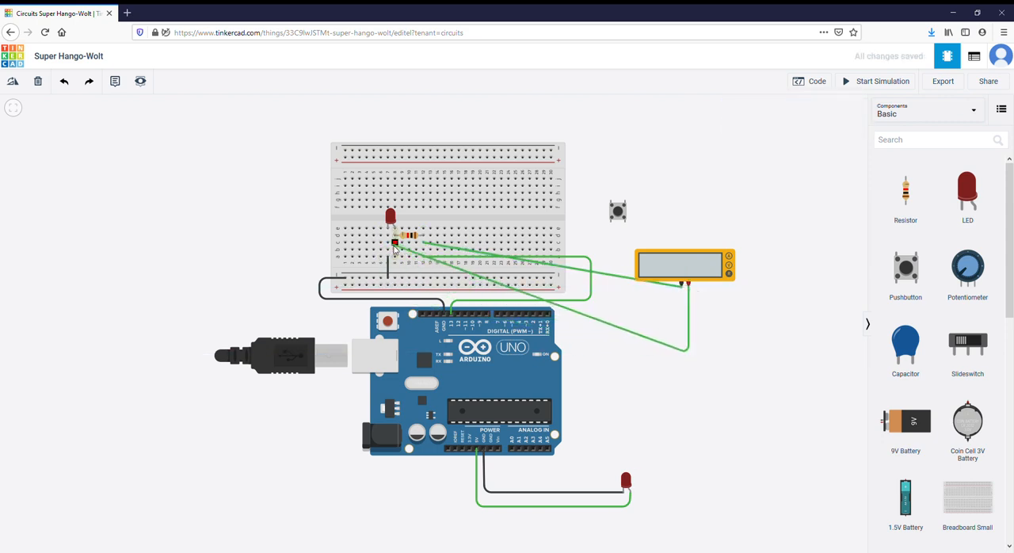
left_click(395, 243)
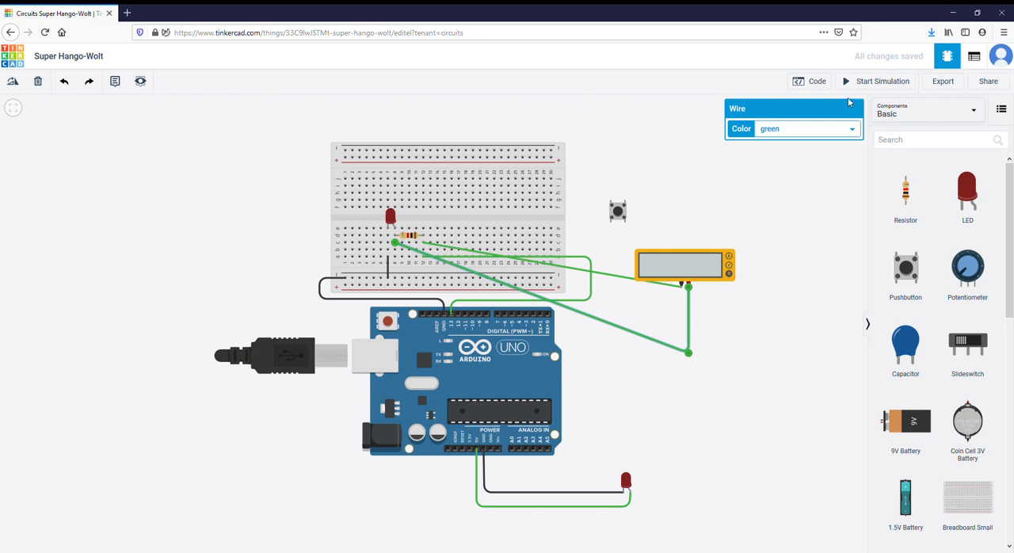
left_click(865, 84)
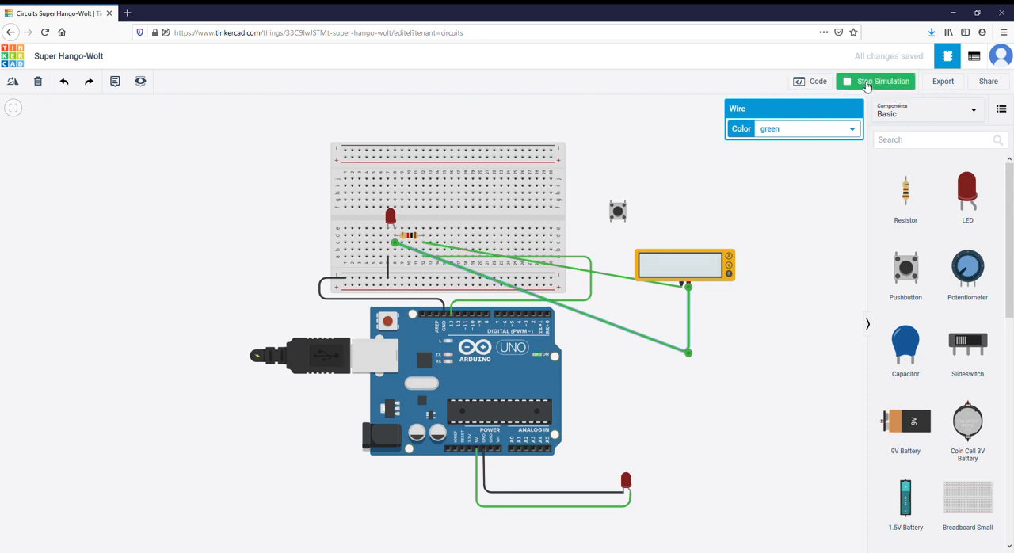
left_click(867, 84)
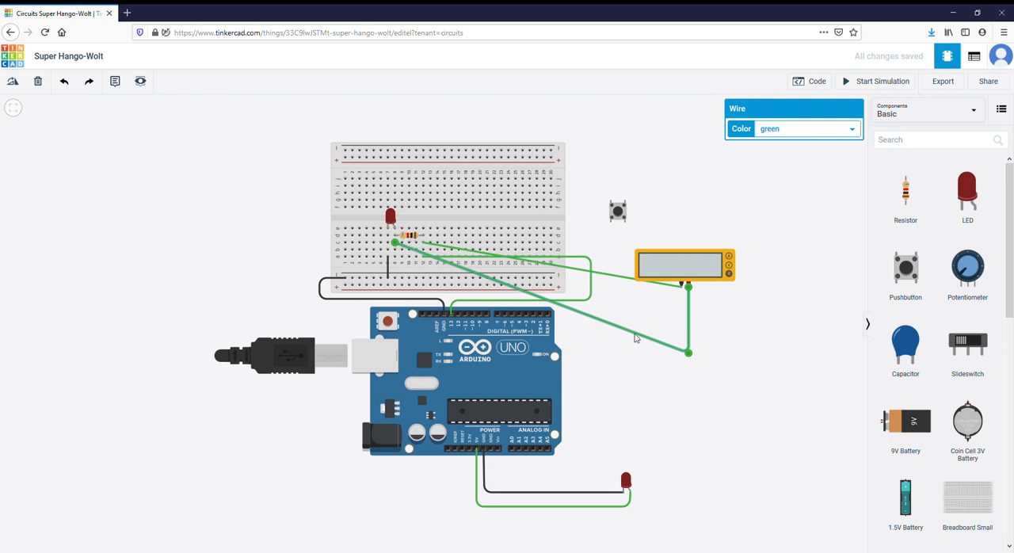
- Delete both green wires between the multimeter and the breadboard
left_click(579, 273)
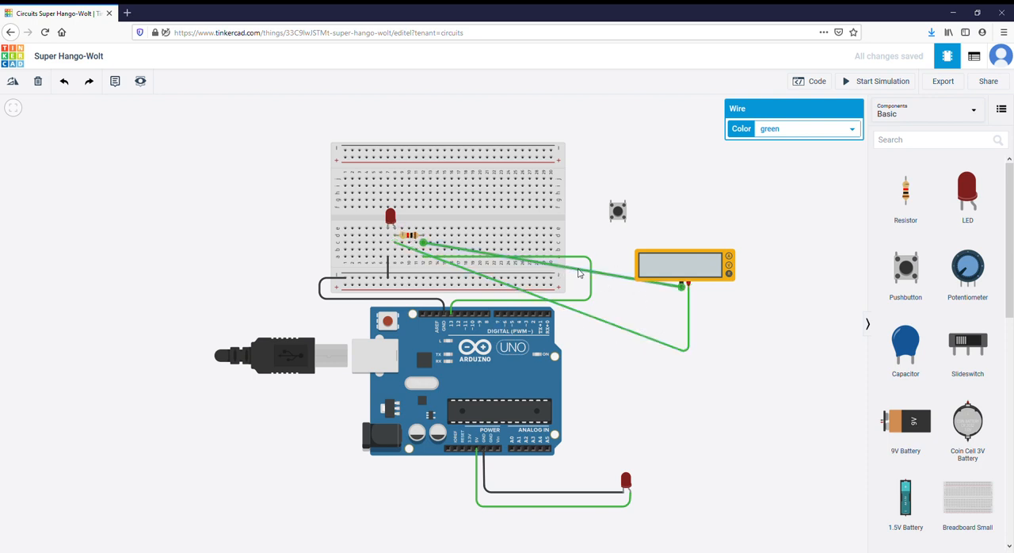
key("Delete")
left_click(595, 319)
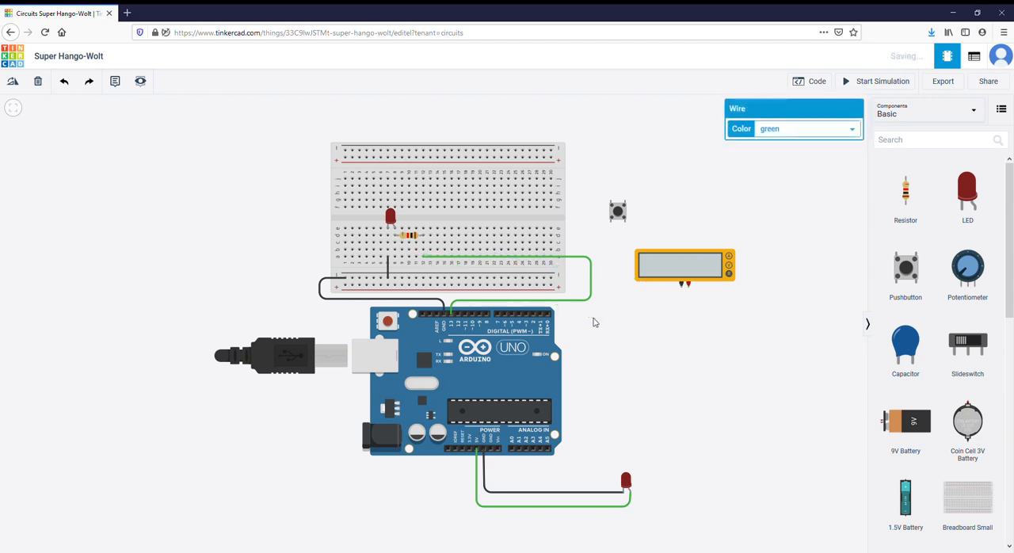
key("Delete")
- Place a second resistor below the multimeter and wire its upper terminal to the positive lead and its lower terminal to the negative lead
left_click_drag(908, 198, 715, 332)
left_click(714, 347)
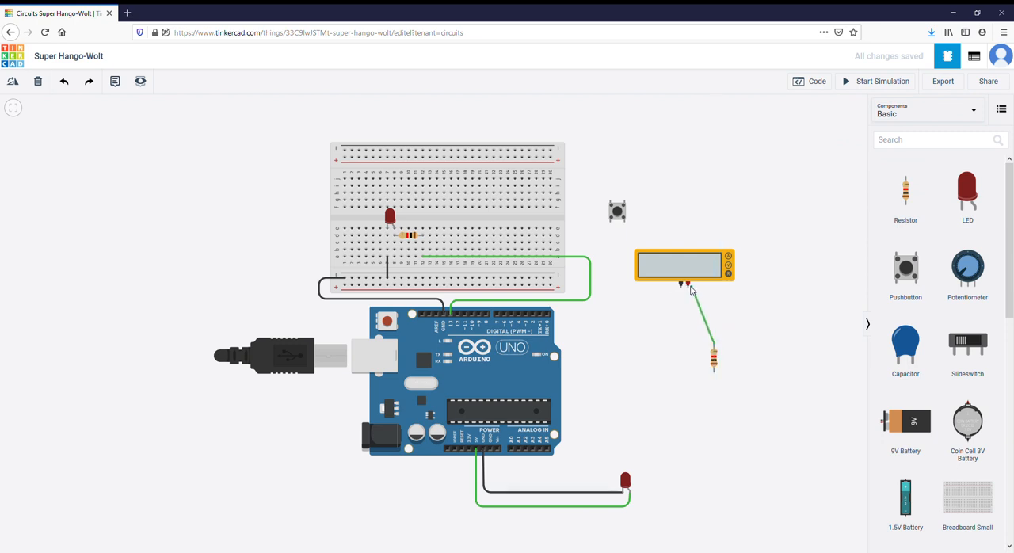
left_click(687, 285)
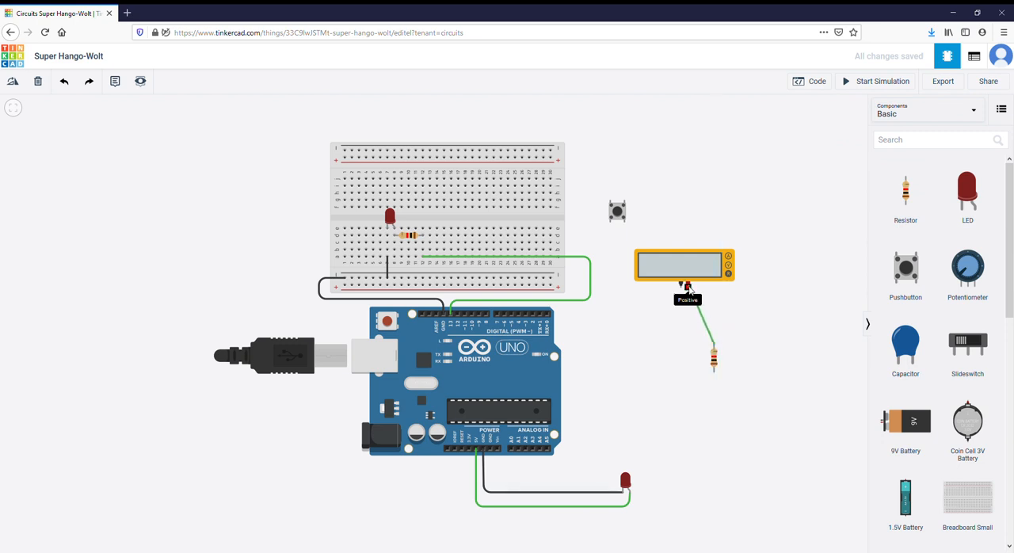
left_click(714, 370)
left_click(680, 372)
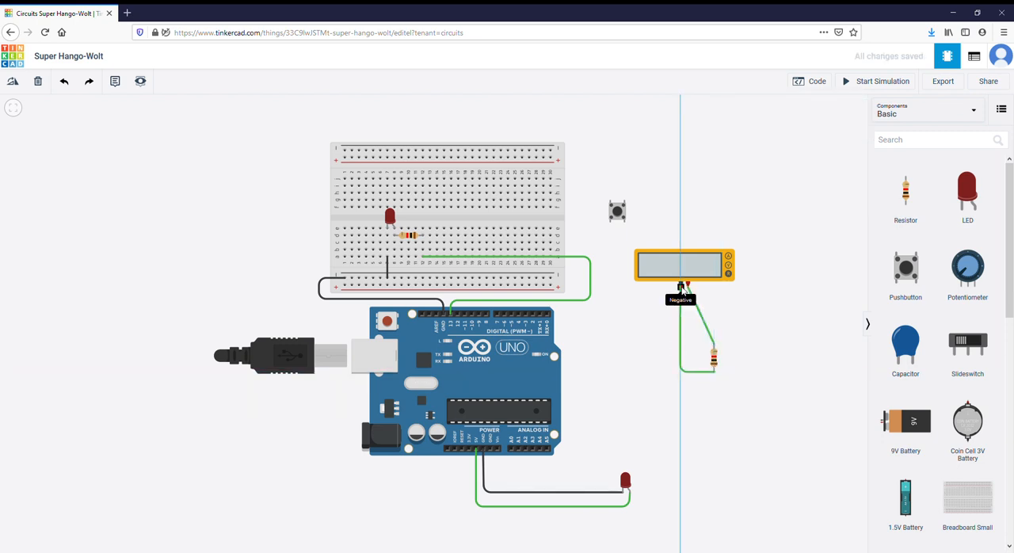
left_click(681, 284)
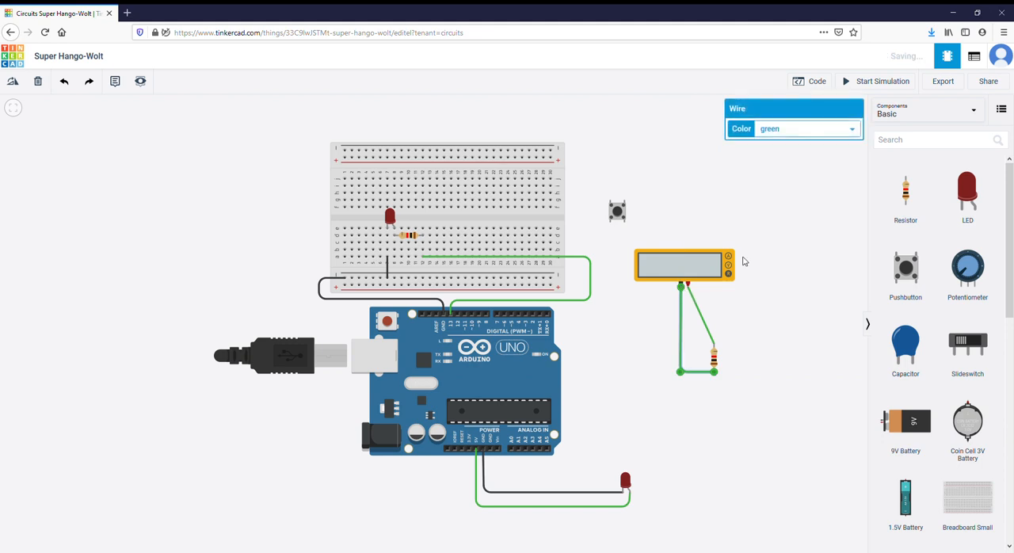
- Set the second resistor's resistance to 754 Ω and run the simulation to measure it with the multimeter, stopping it again
left_click(715, 358)
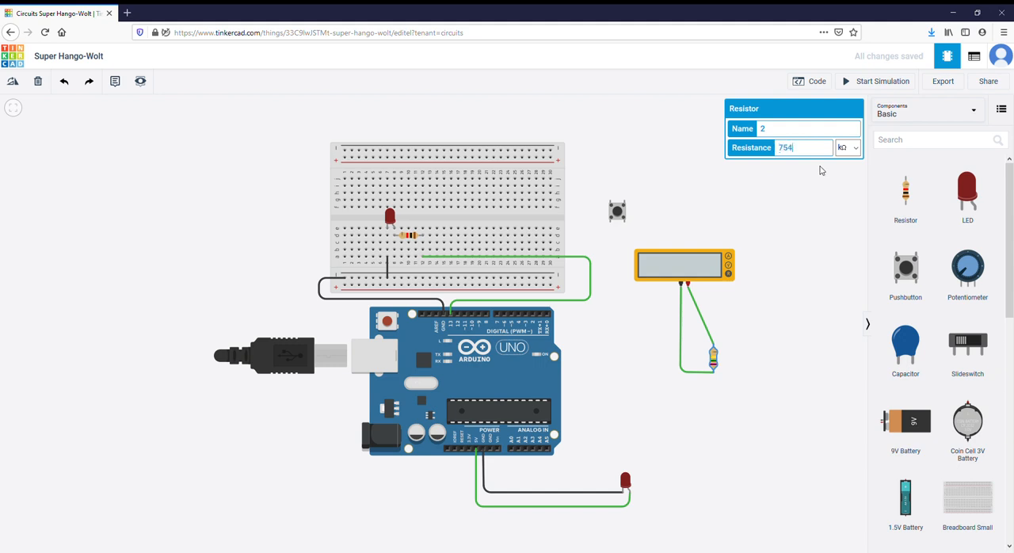
left_click(829, 240)
left_click(862, 82)
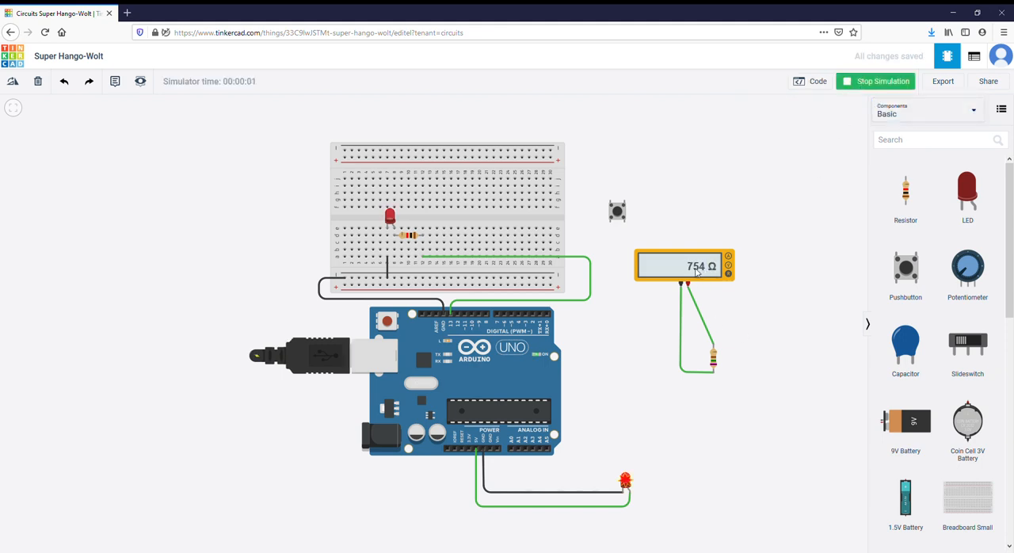
left_click(863, 83)
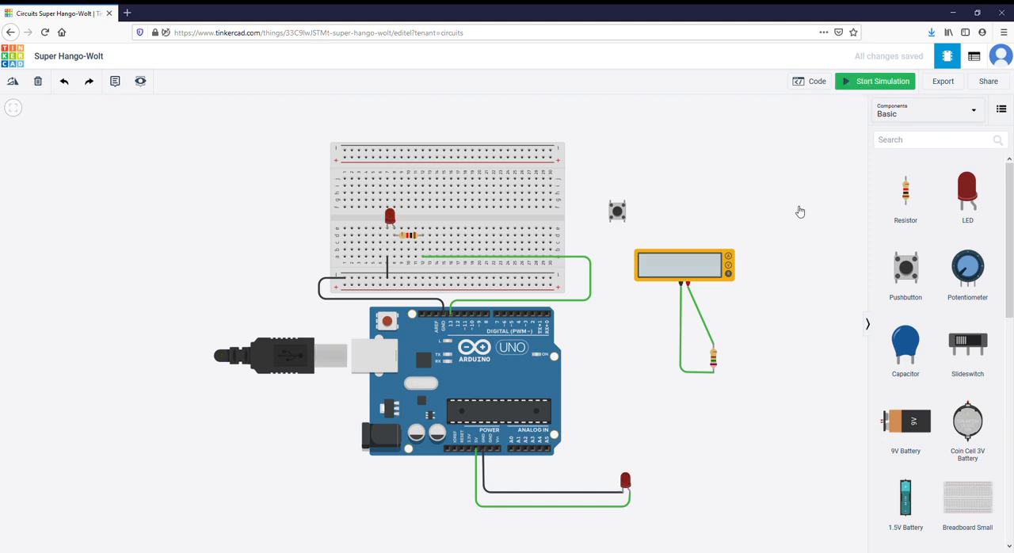
- Delete both green wires from the multimeter and the second resistor below it
left_click(680, 292)
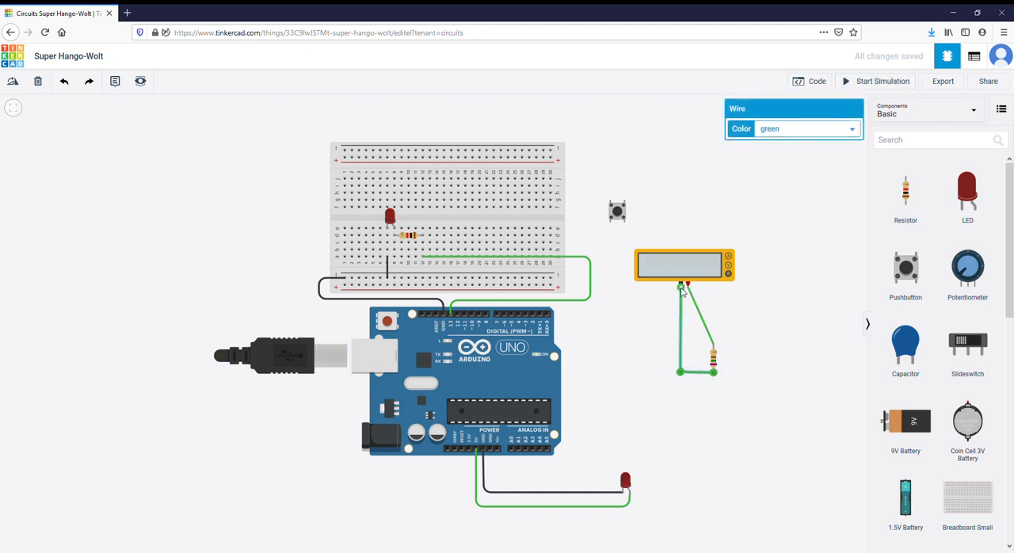
key("Delete")
left_click(698, 309)
key("Delete")
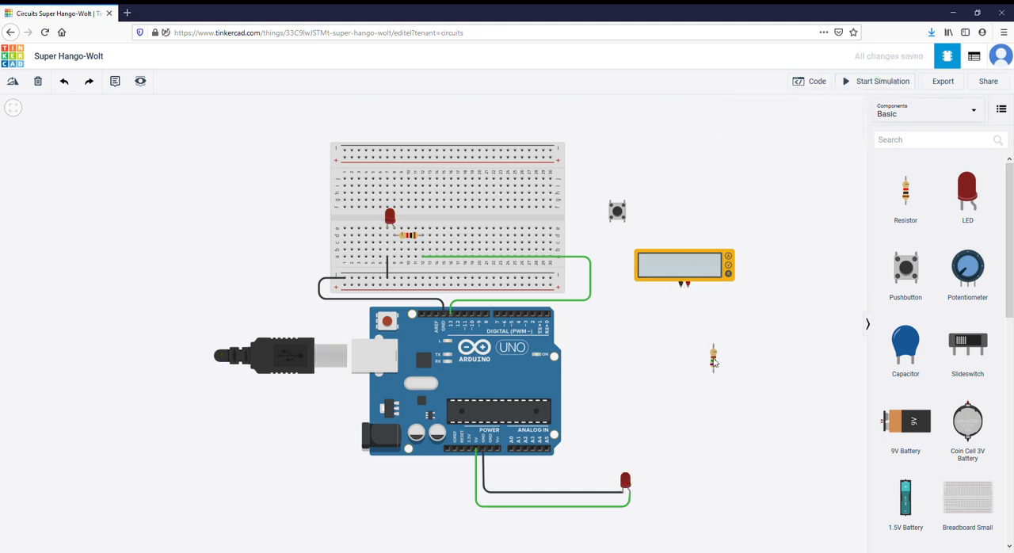
left_click(714, 362)
key("Delete")
- Wire the multimeter's negative lead to column 12, row c, at the breadboard resistor's right end
left_click(681, 290)
left_click(417, 238)
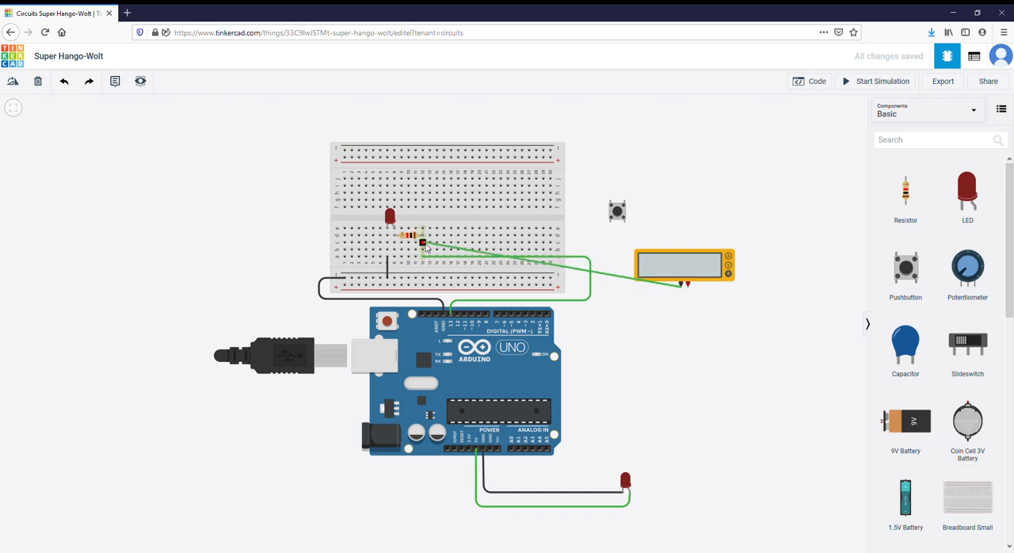
left_click(424, 247)
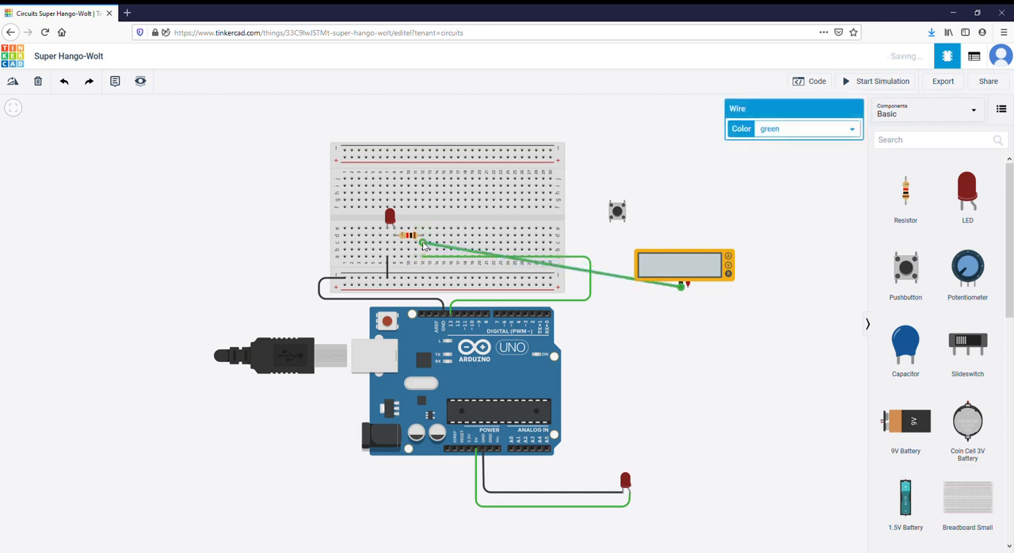
left_click(685, 288)
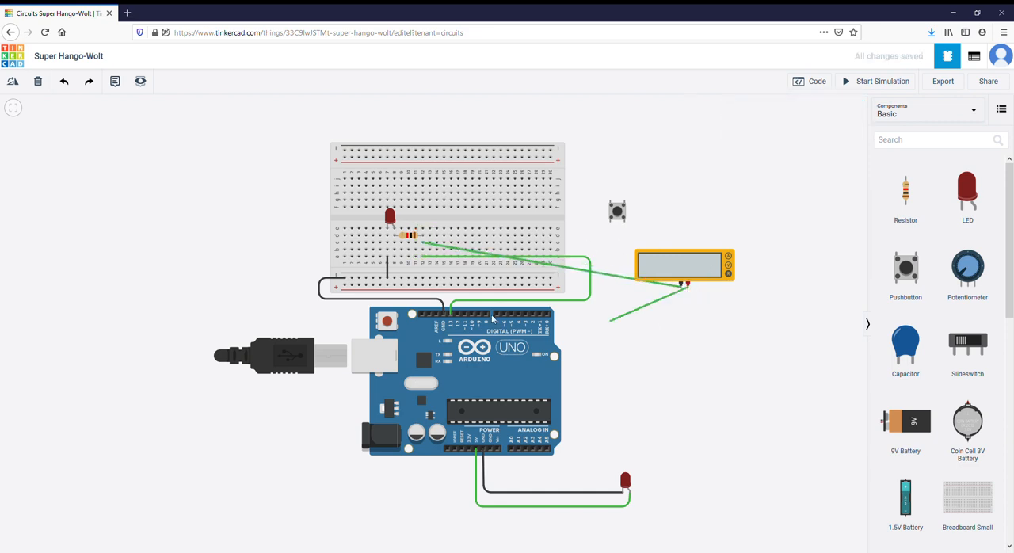
left_click(395, 242)
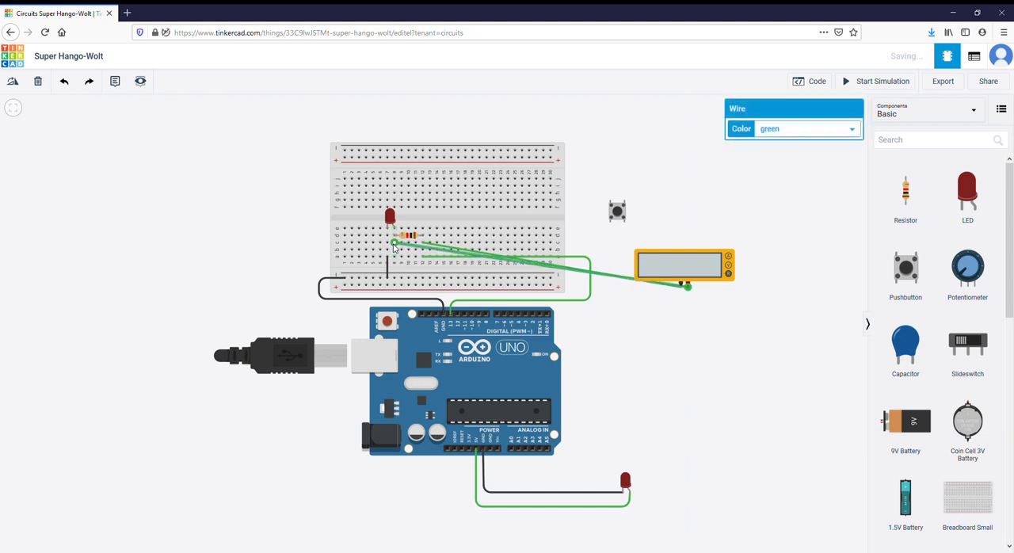
left_click(432, 251)
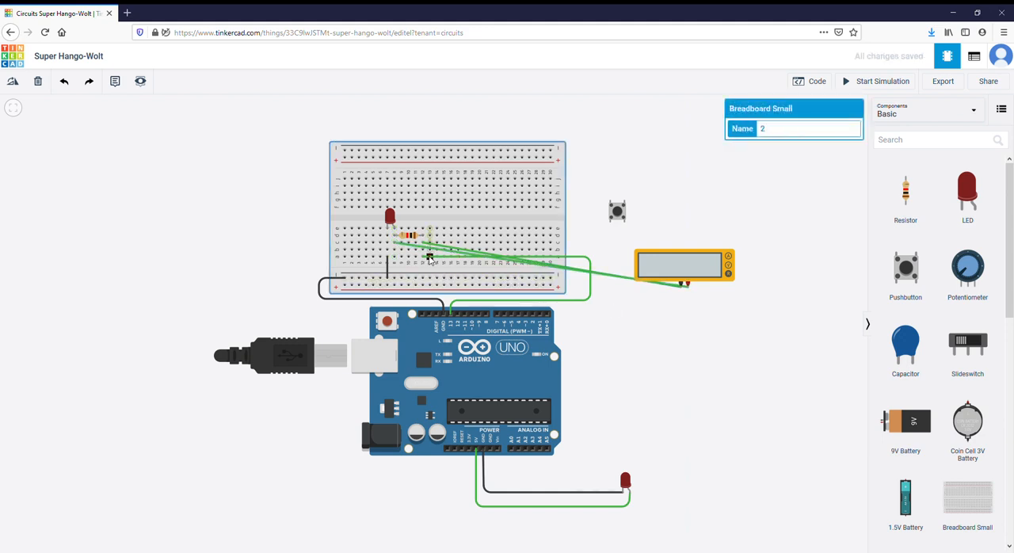
key("ctrl+z")
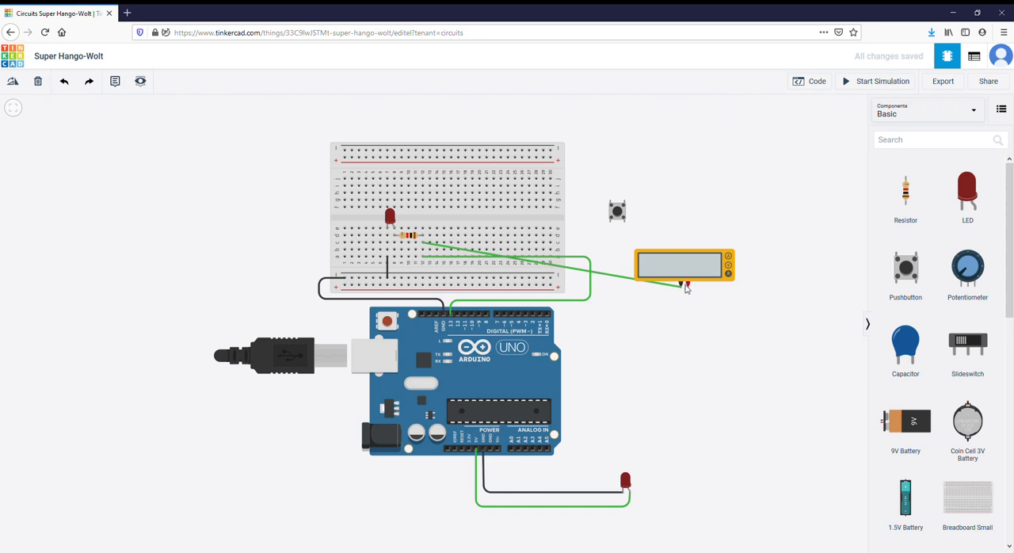
- Wire the multimeter's positive lead to breadboard column 8, row b, routing the wire through a bend below the multimeter
left_click(687, 285)
left_click(688, 335)
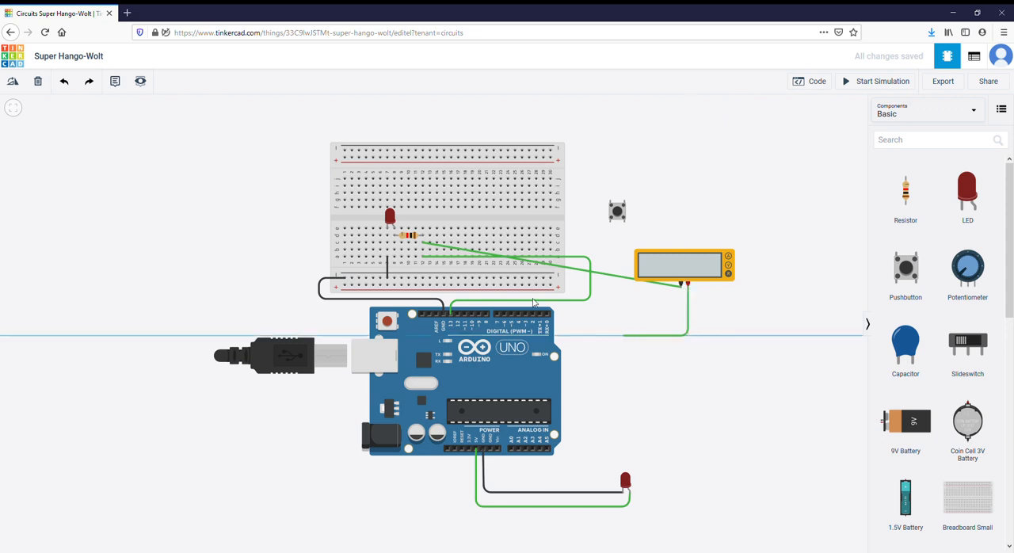
left_click(394, 250)
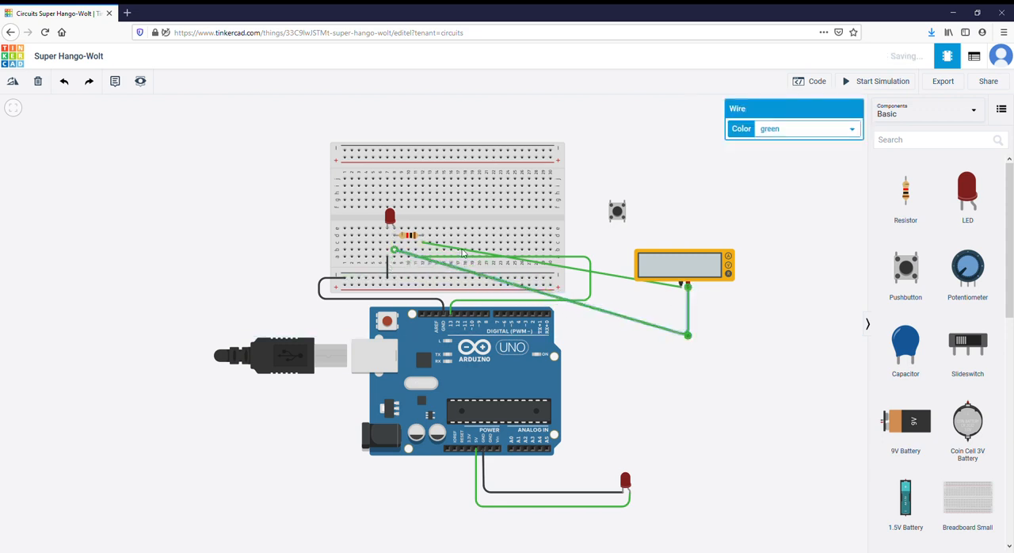
- Set the multimeter's mode to Voltage and run the simulation to measure the voltage across the breadboard resistor, stopping it again
left_click(710, 272)
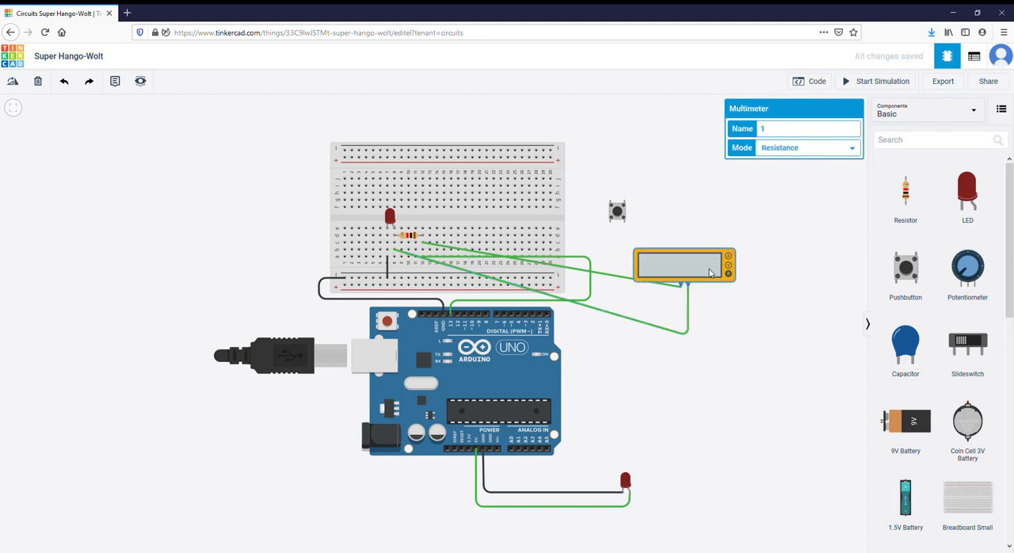
left_click(789, 176)
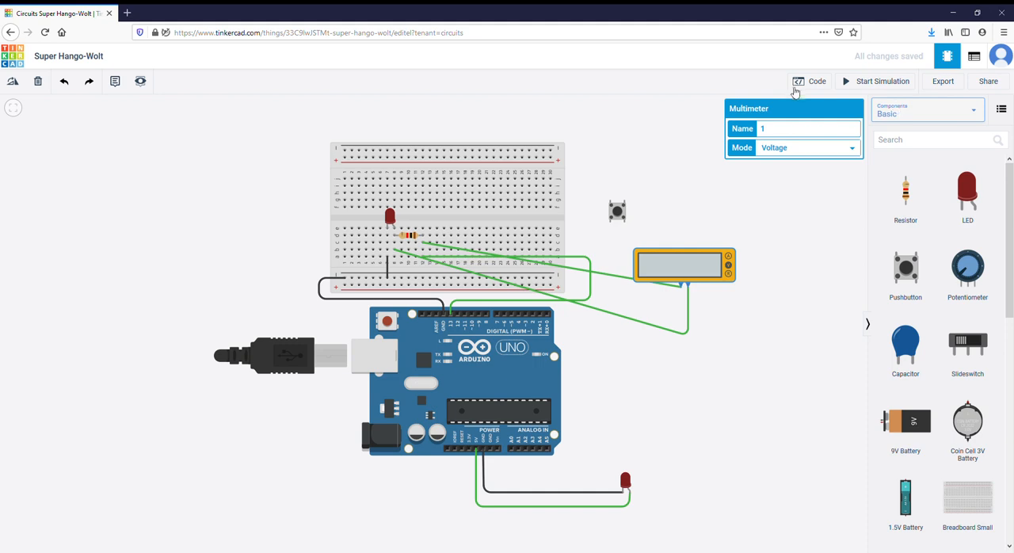
left_click(855, 82)
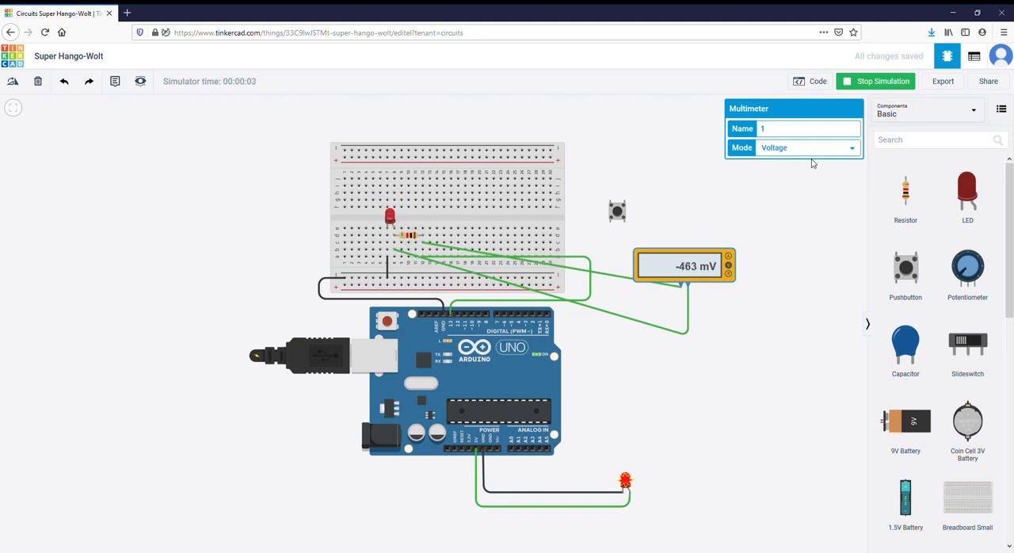
left_click(869, 87)
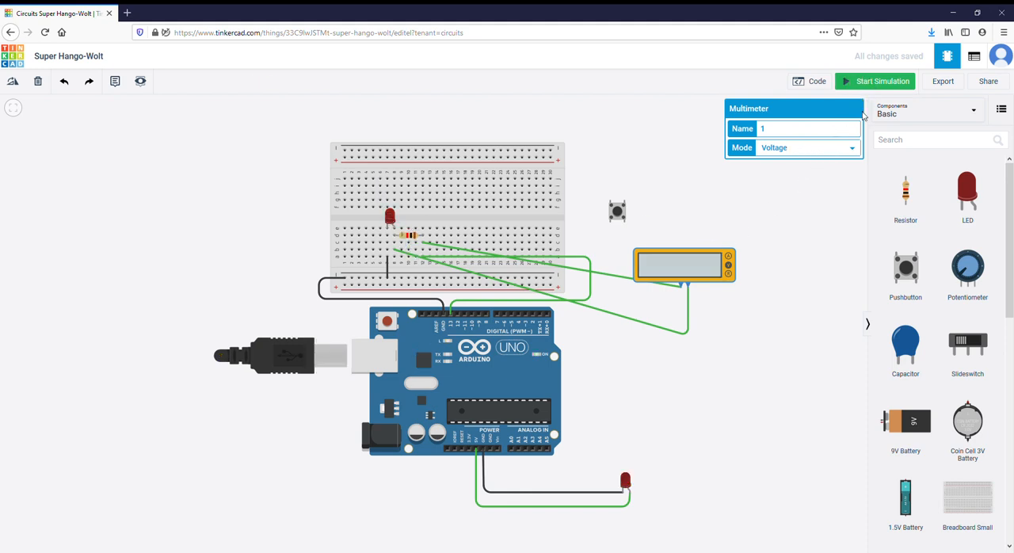
- Set the multimeter's mode to Amperage and run the simulation to measure the current, stopping it again and checking the breadboard resistor's properties
left_click(845, 156)
left_click(829, 166)
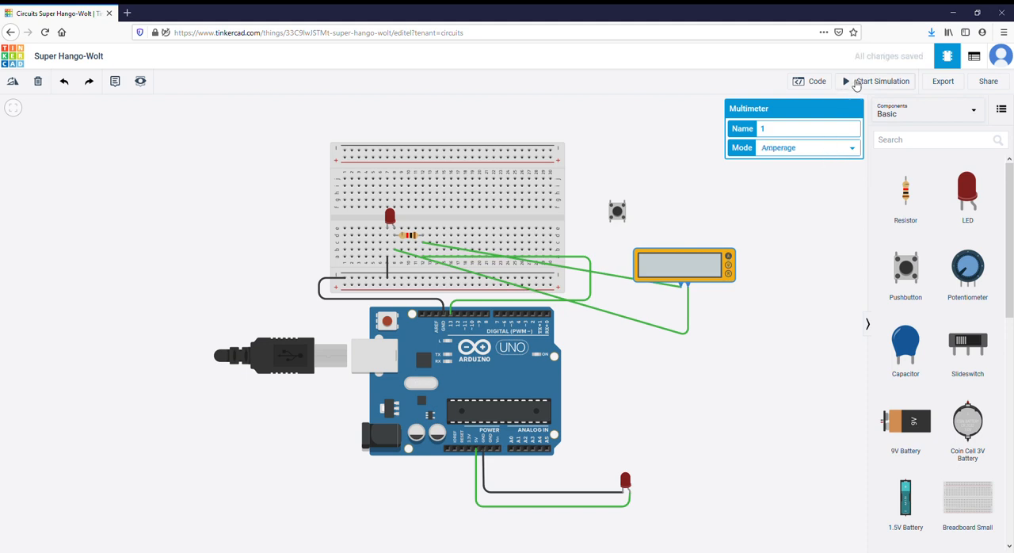
left_click(856, 86)
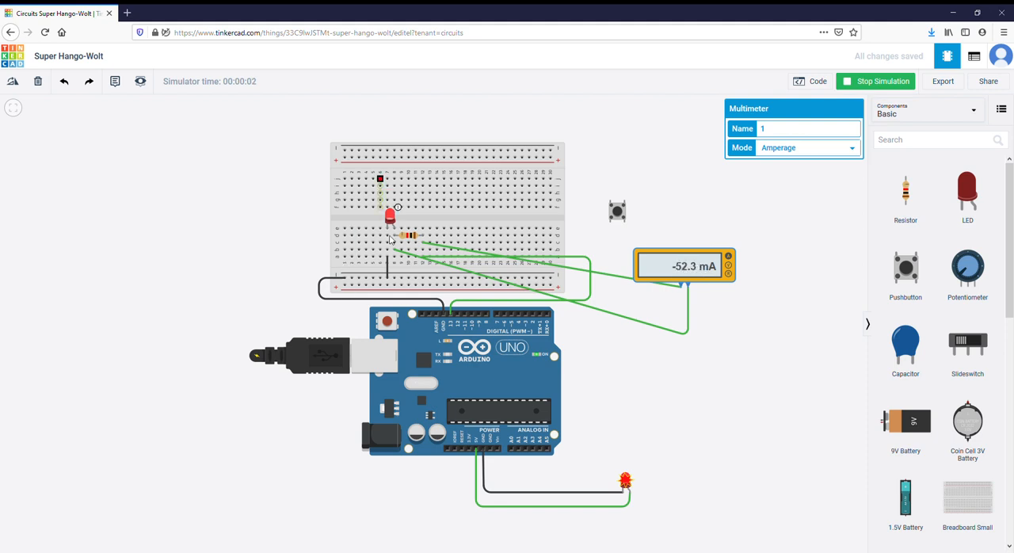
left_click(856, 84)
left_click(411, 237)
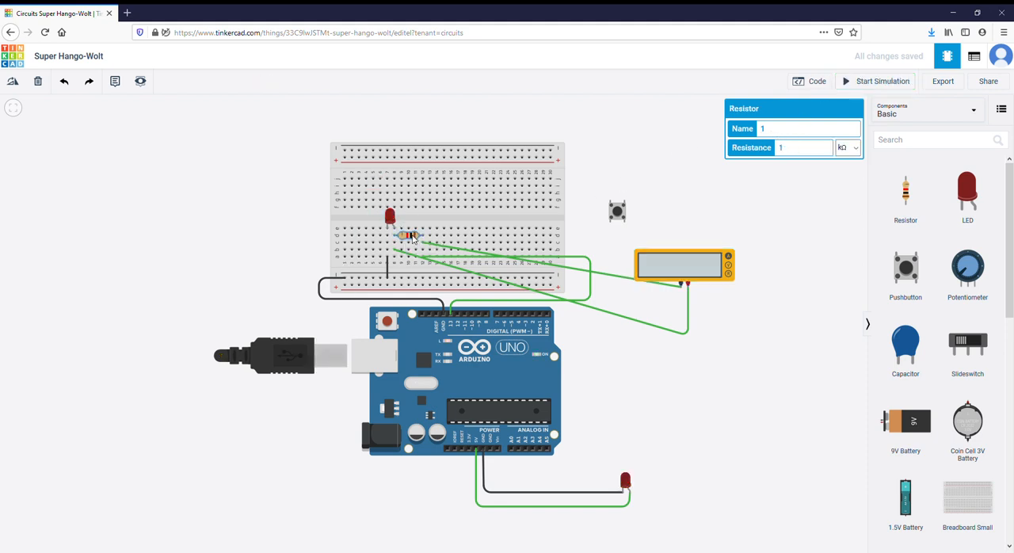
left_click(786, 242)
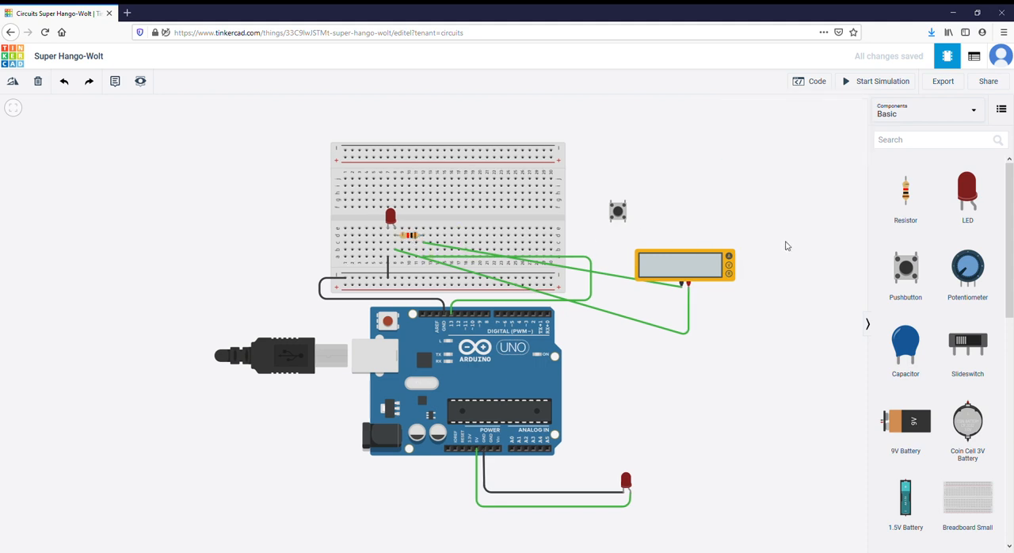